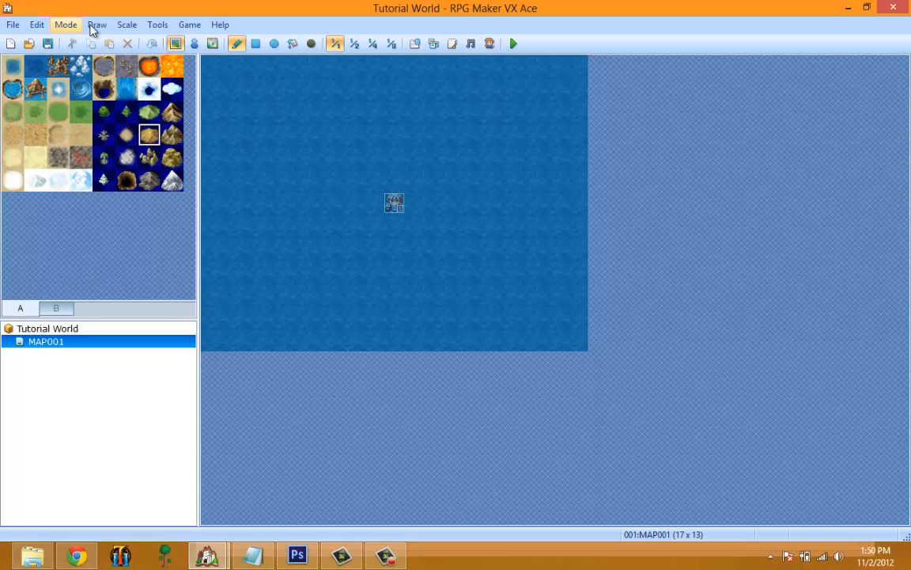
click(193, 26)
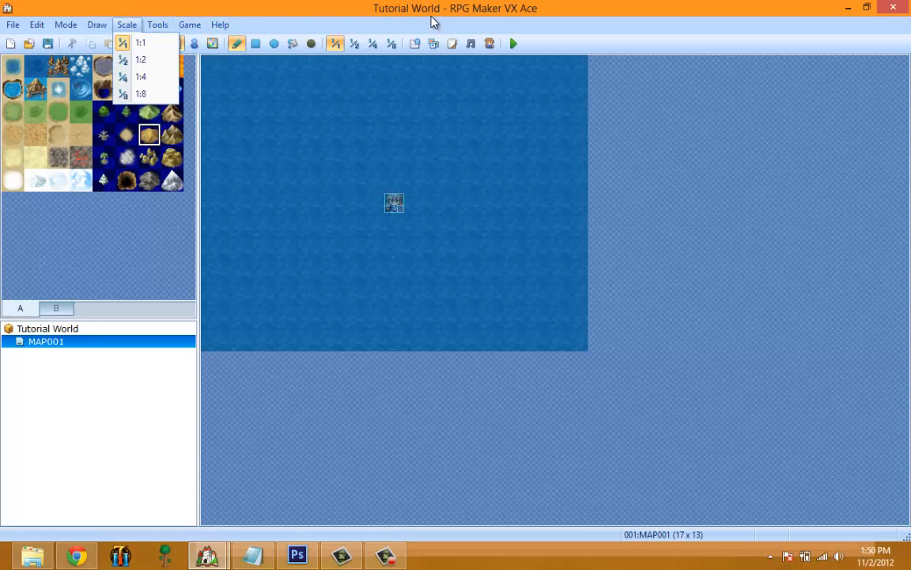
click(119, 20)
click(13, 26)
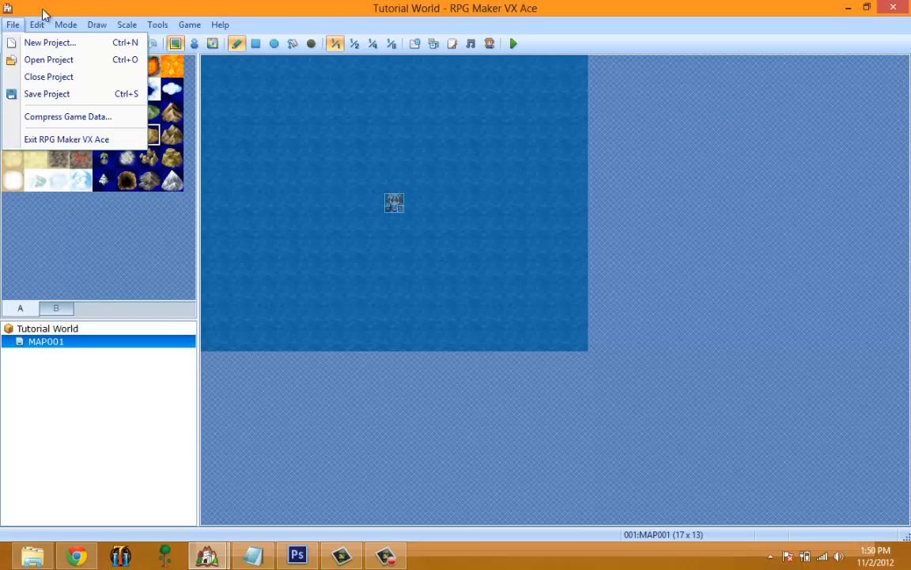
click(13, 26)
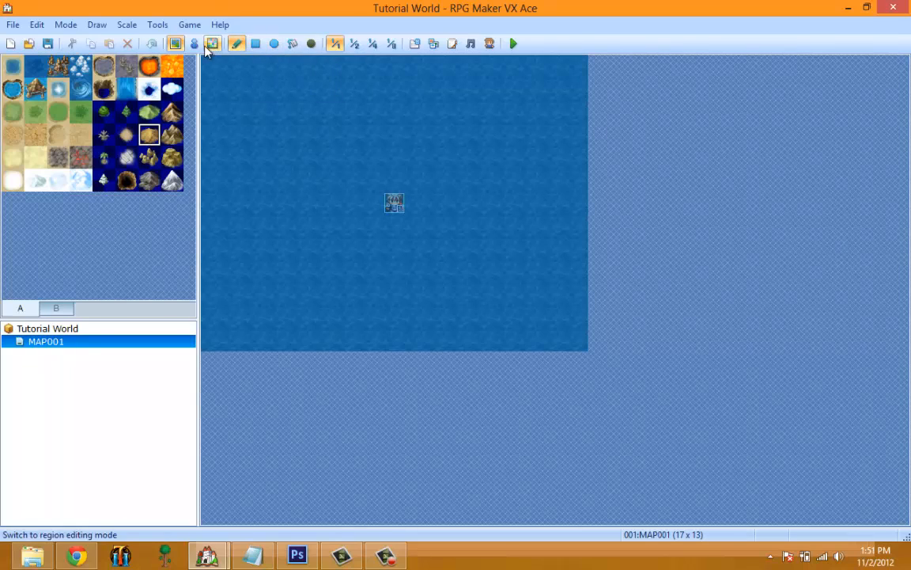
click(155, 29)
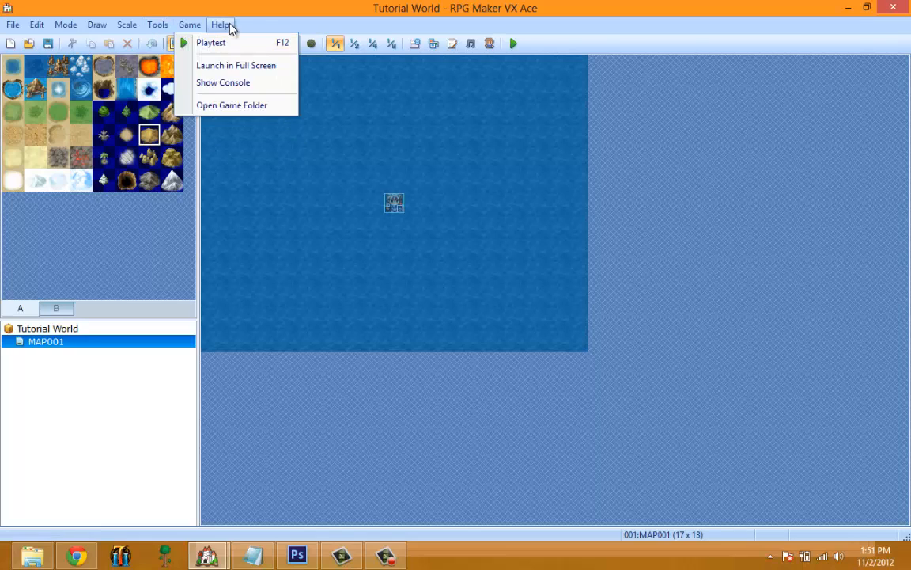
key(Escape)
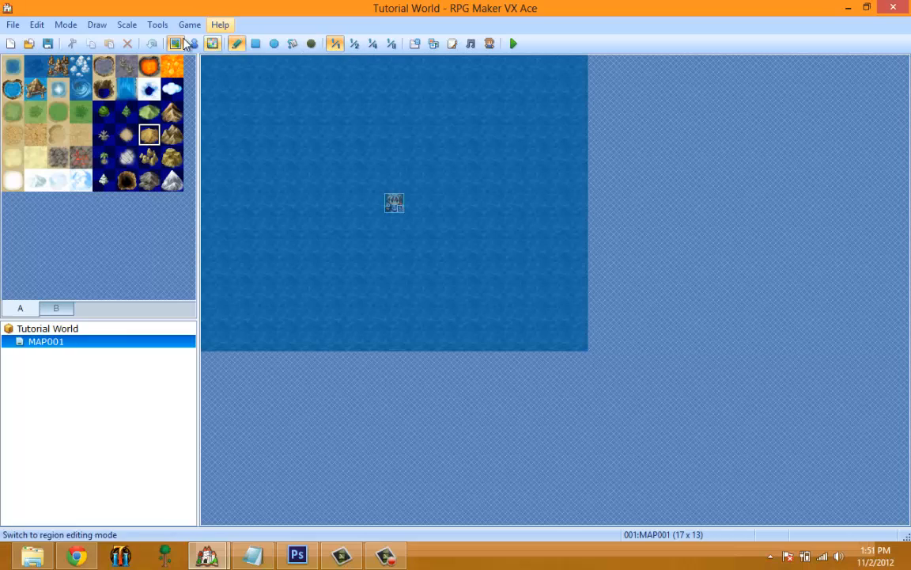
click(157, 24)
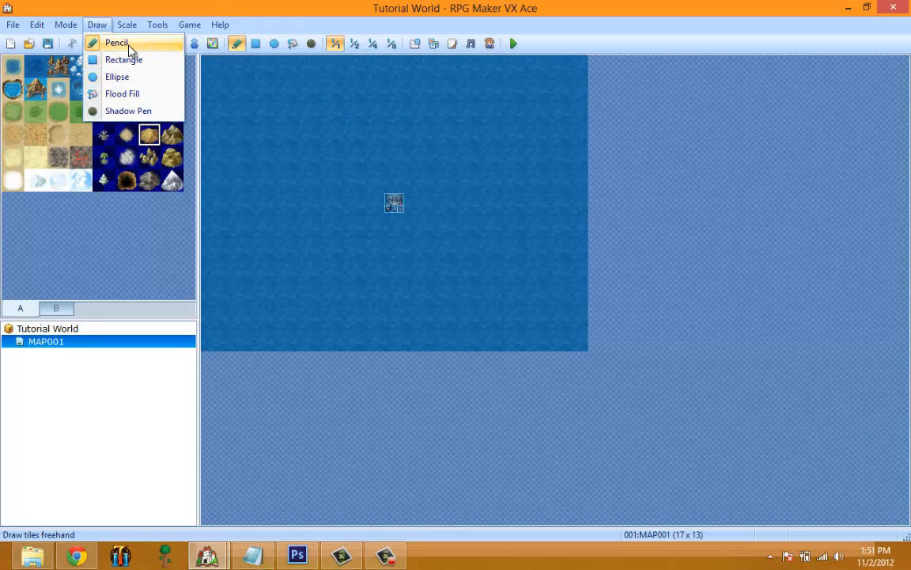
Set the map drawing tool to Rectangle.
click(93, 25)
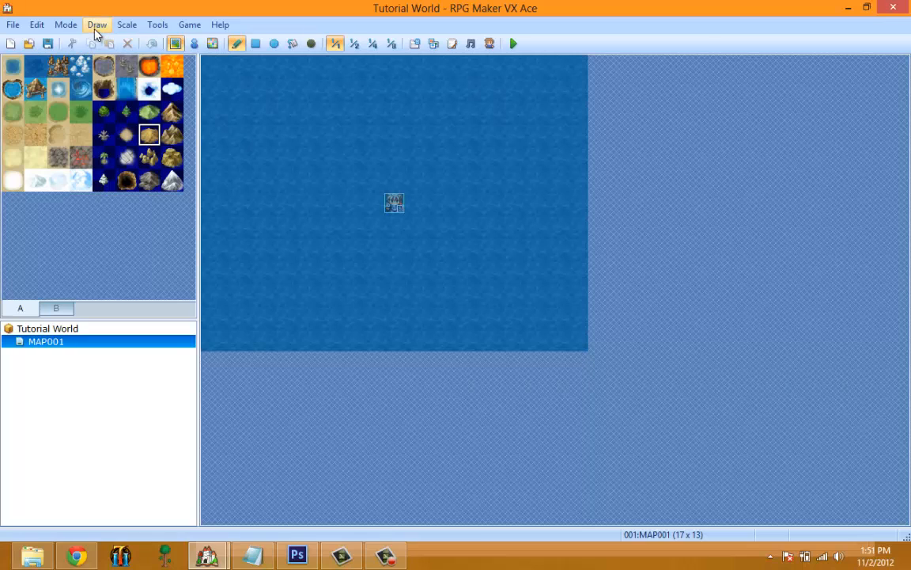
click(94, 26)
click(235, 45)
click(255, 43)
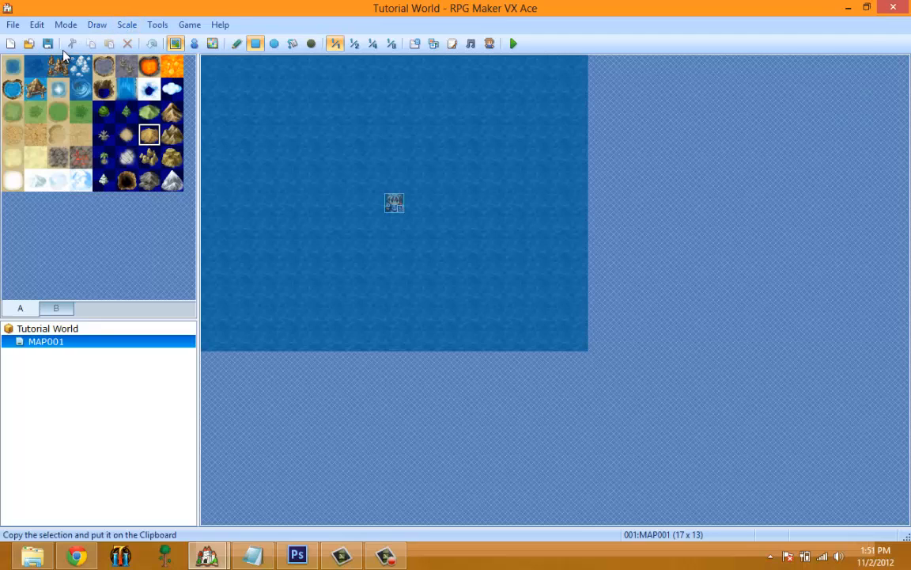
View the New Project and Open Project dialogs, cancelling each without creating or loading a project.
click(13, 25)
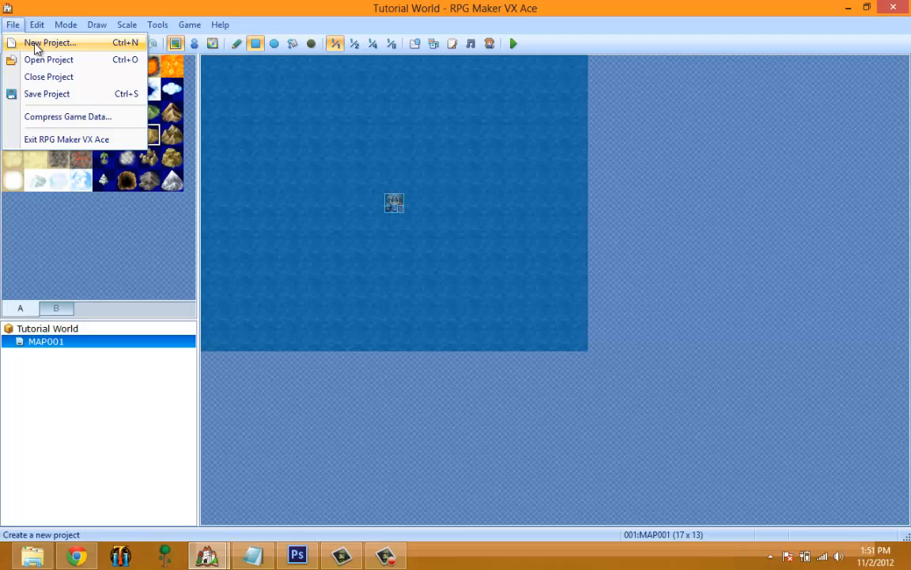
click(37, 44)
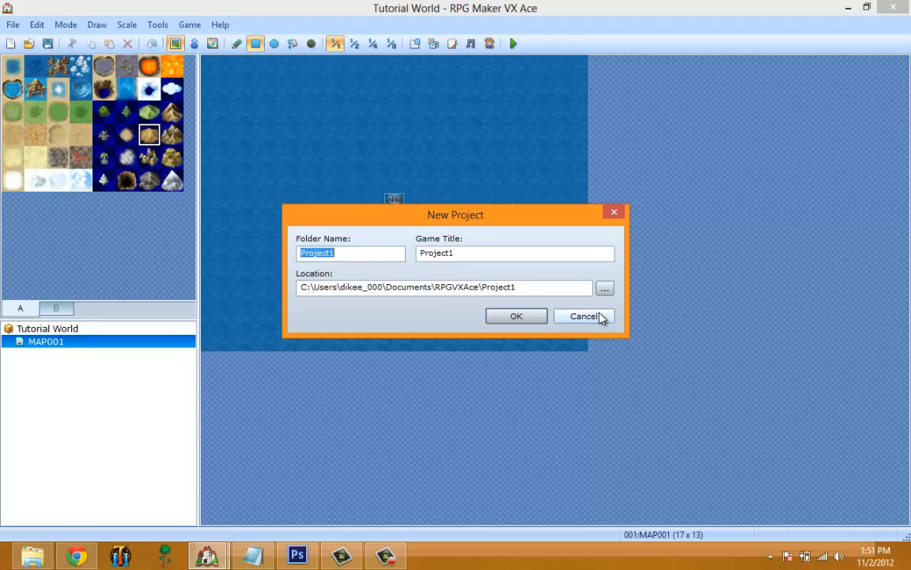
click(585, 315)
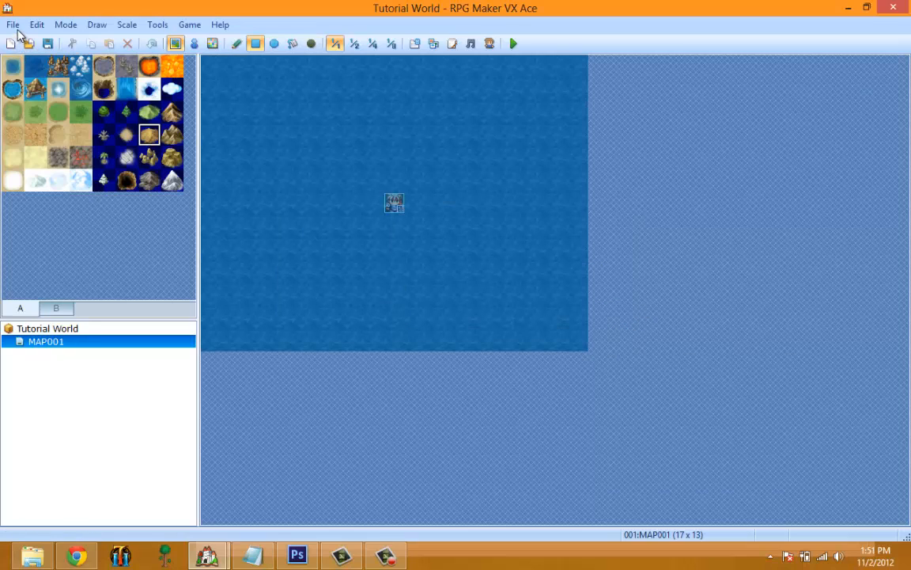
click(12, 24)
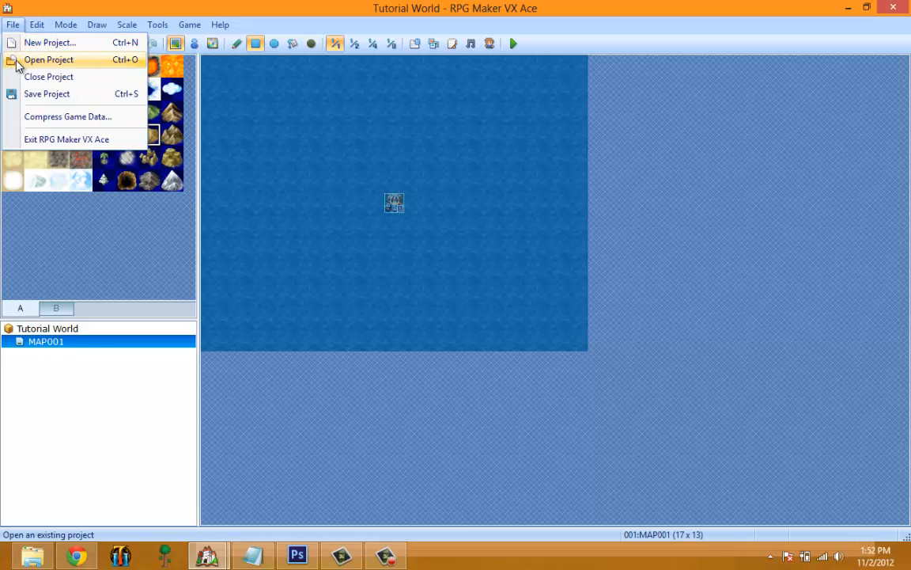
click(48, 60)
click(628, 407)
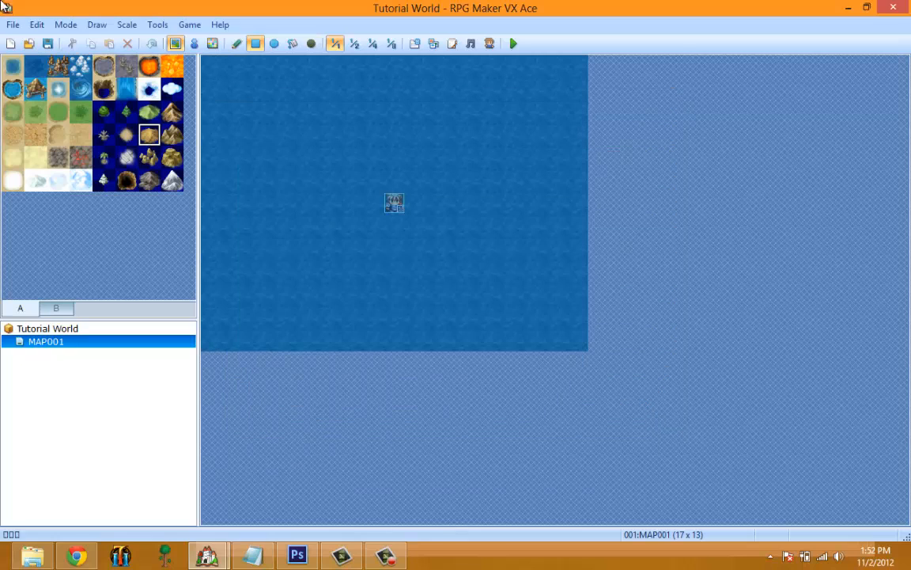
View the Compress Game Data options and dismiss them without compressing the project.
click(37, 24)
mouse_move(12, 24)
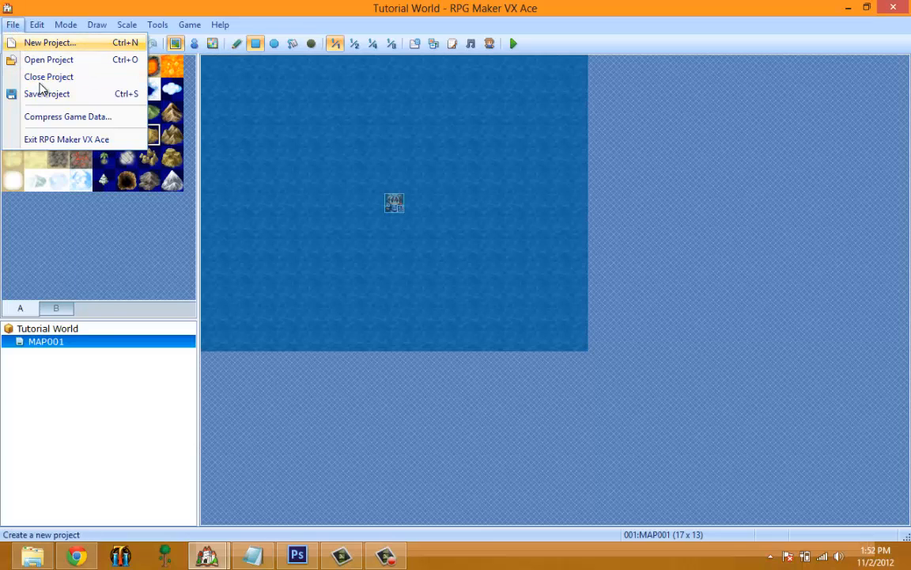
click(96, 117)
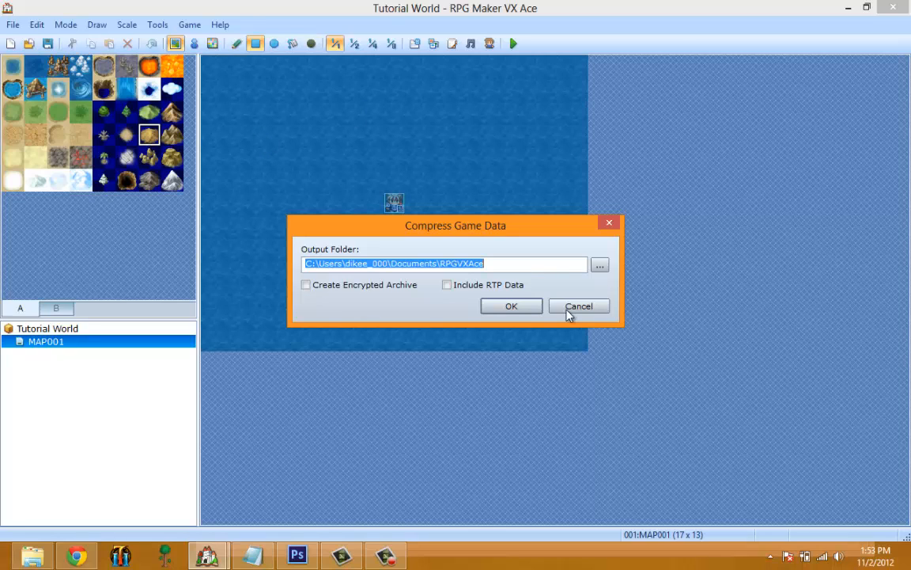
click(511, 306)
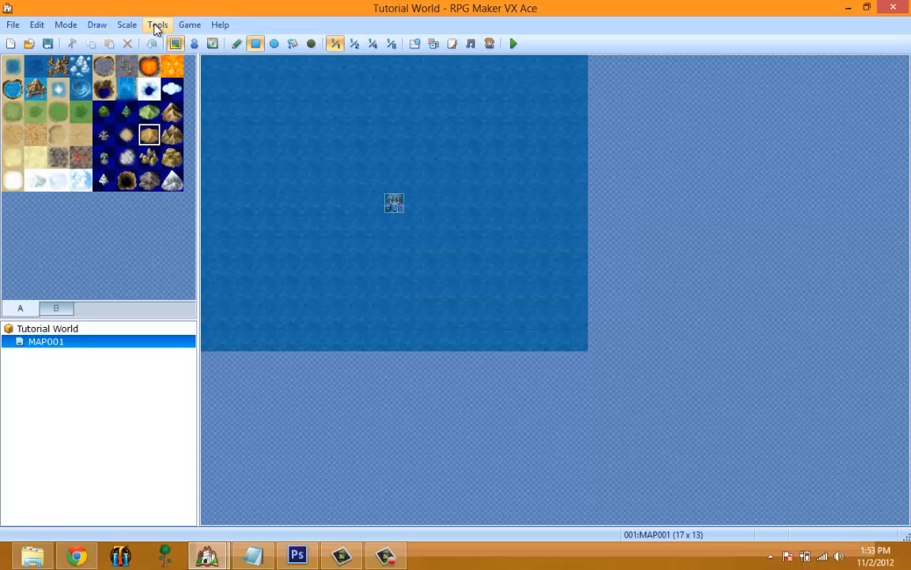
Look over the editing commands and set the editor to Map editing mode.
click(36, 27)
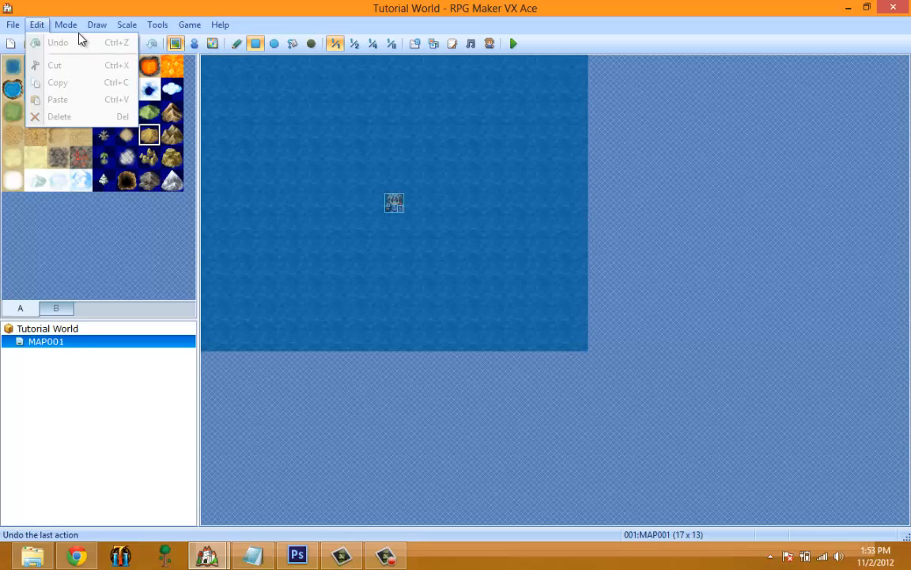
mouse_move(70, 25)
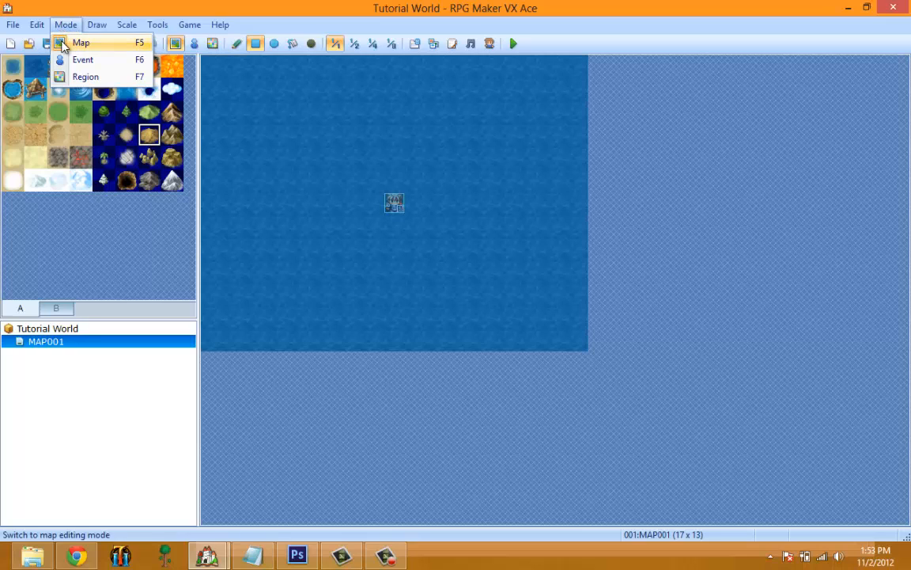
click(79, 42)
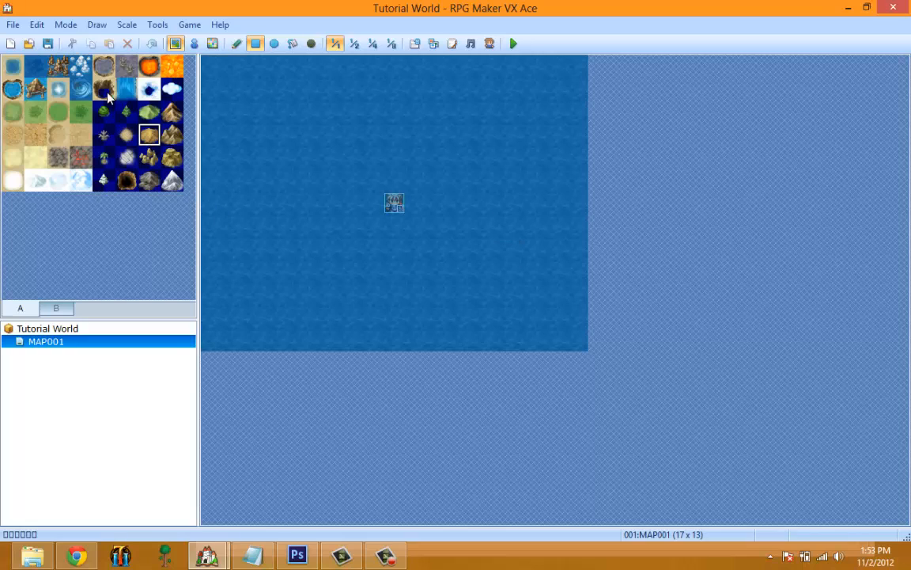
Draw a light grass rectangle of about 10 by 7 tiles in the water of MAP001, around the player's starting position.
click(79, 117)
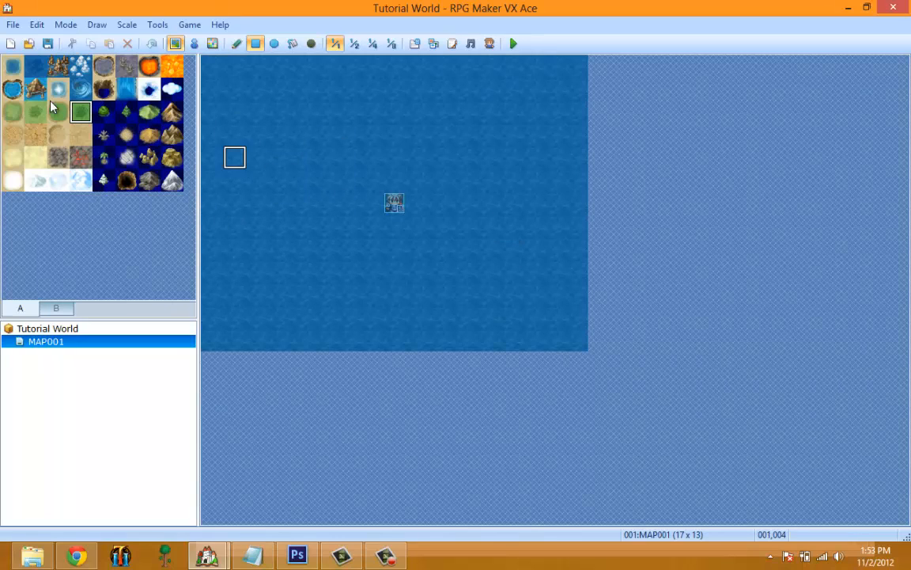
click(14, 115)
drag(348, 134, 514, 266)
key(ctrl+z)
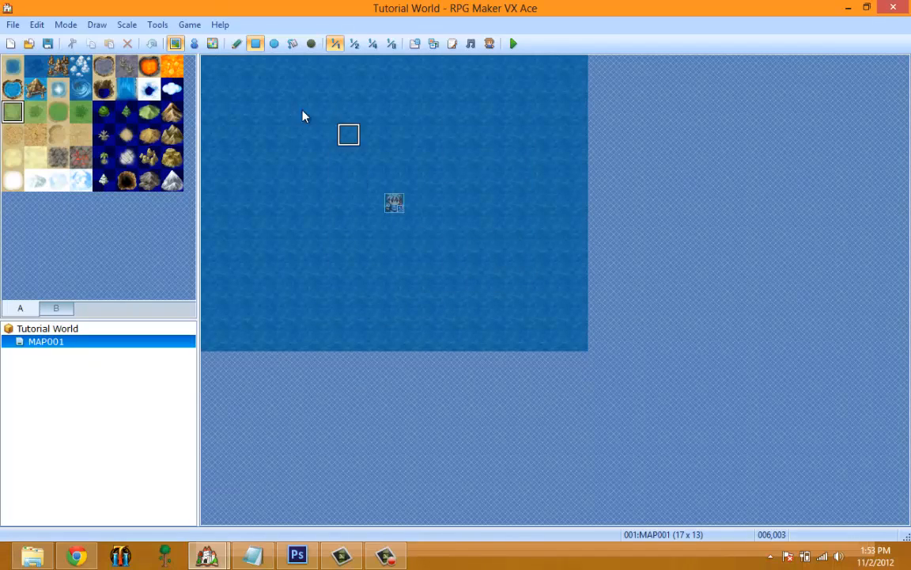
drag(303, 110, 521, 254)
Paint evergreen forest clusters freehand with the Pencil tool in the grass island's upper-left corner, lower-left area and along its right side.
click(126, 111)
drag(438, 146, 310, 120)
key(ctrl+z)
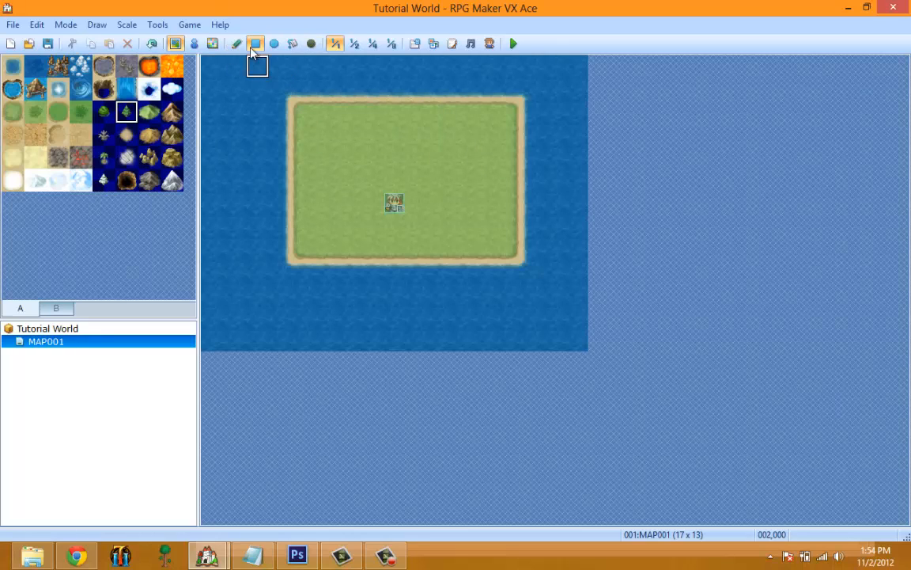
click(237, 43)
mouse_move(342, 112)
mouse_down()
mouse_move(295, 128)
mouse_move(303, 158)
mouse_move(310, 118)
mouse_move(352, 125)
mouse_up()
key(ctrl+z)
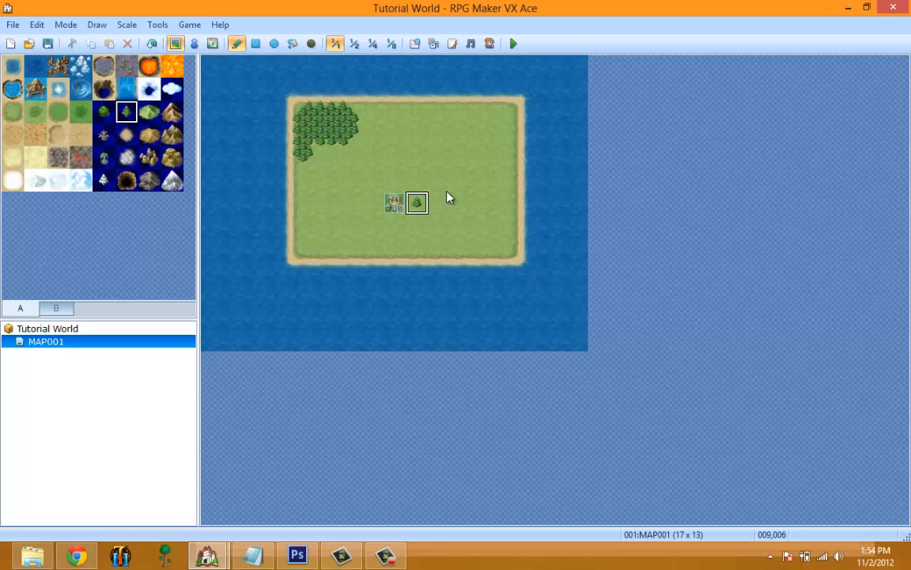
mouse_move(447, 198)
mouse_down()
mouse_move(510, 173)
mouse_move(474, 223)
mouse_up()
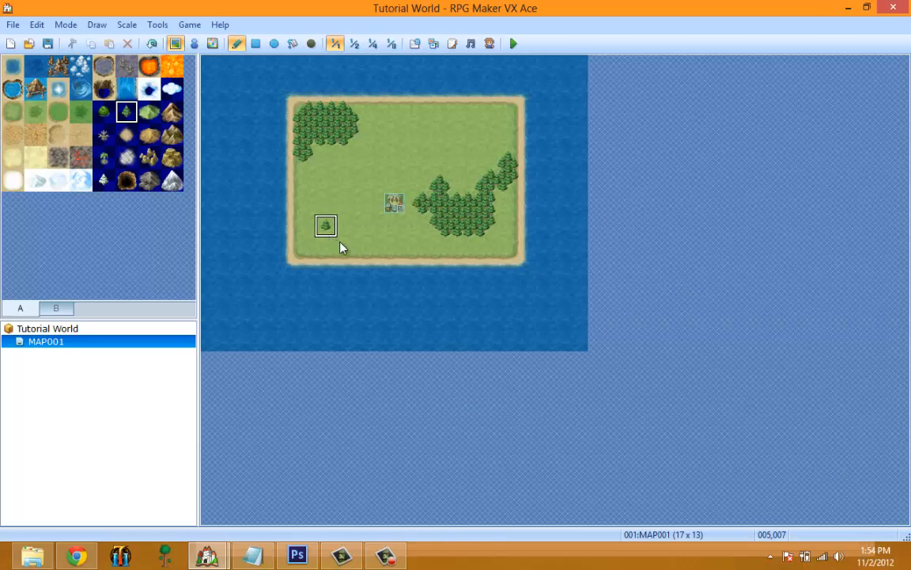
Paint a branching dirt road across the grass, from the island's left edge to the upper right and down past the starting position.
click(21, 133)
mouse_move(342, 179)
mouse_down()
mouse_move(465, 143)
mouse_move(389, 175)
mouse_move(381, 212)
mouse_move(316, 182)
mouse_move(413, 163)
mouse_move(383, 182)
mouse_up()
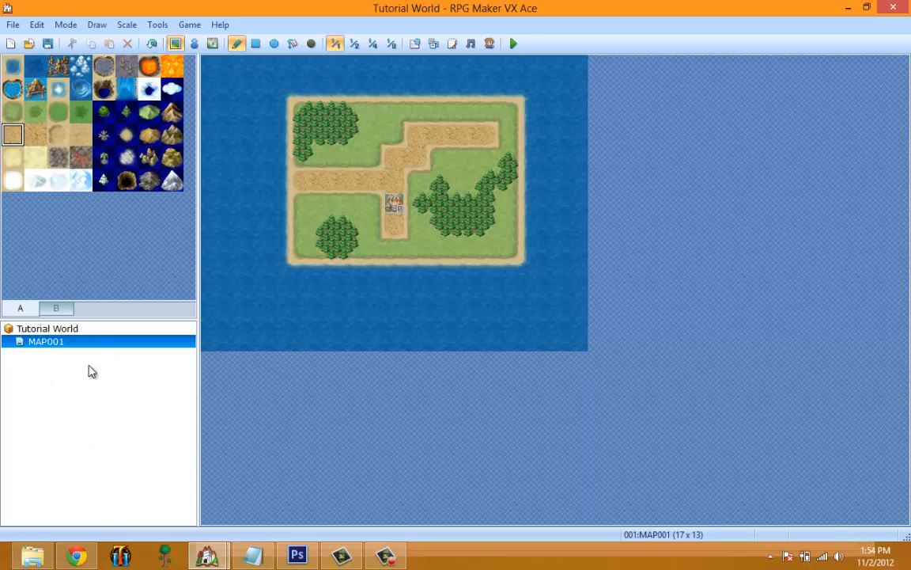
click(45, 331)
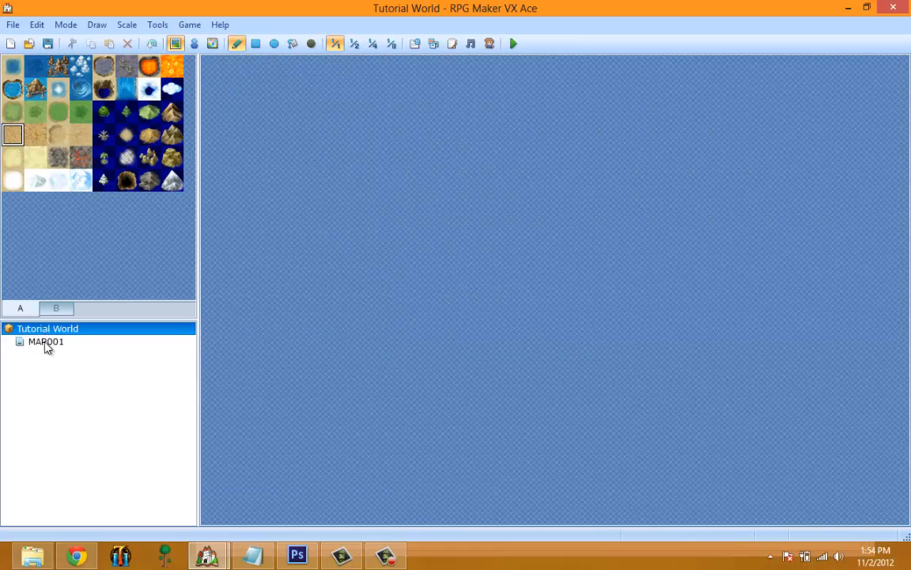
click(45, 342)
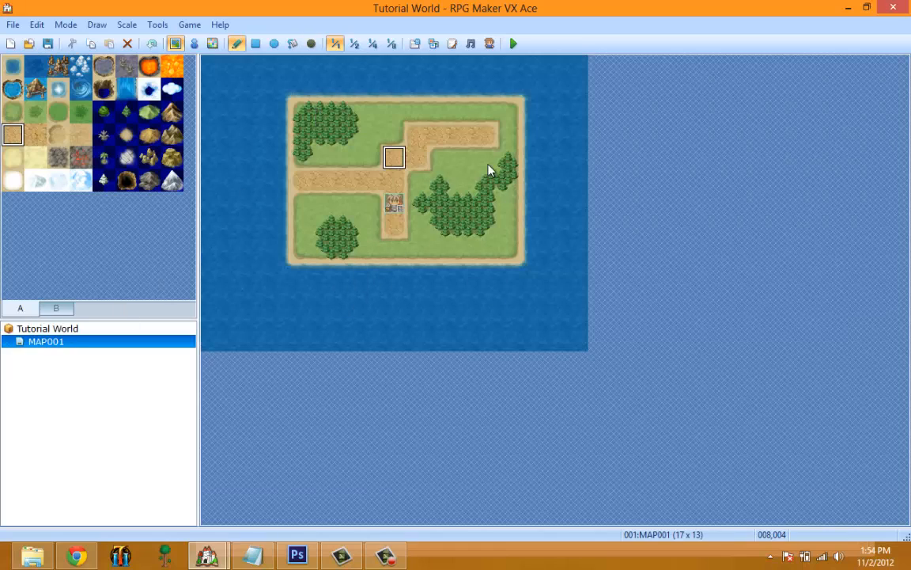
click(57, 134)
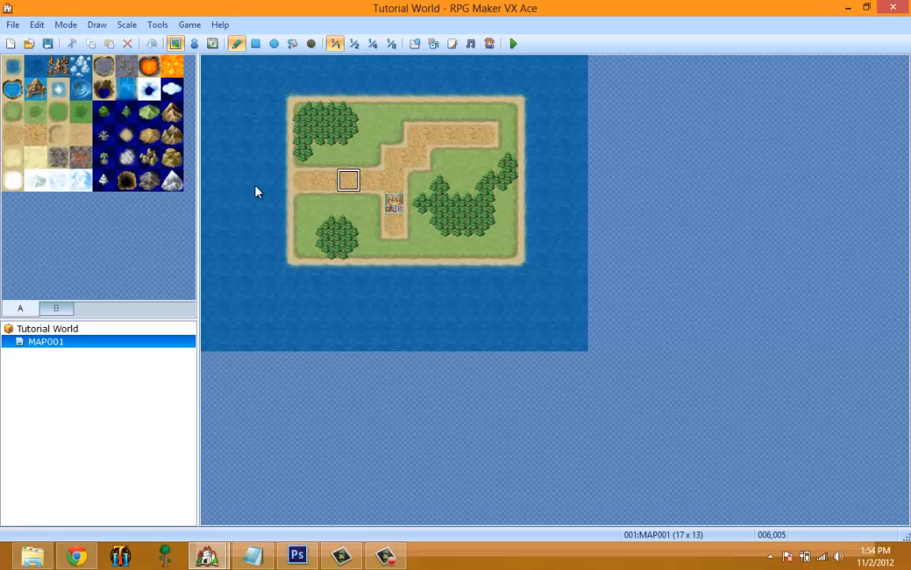
click(81, 134)
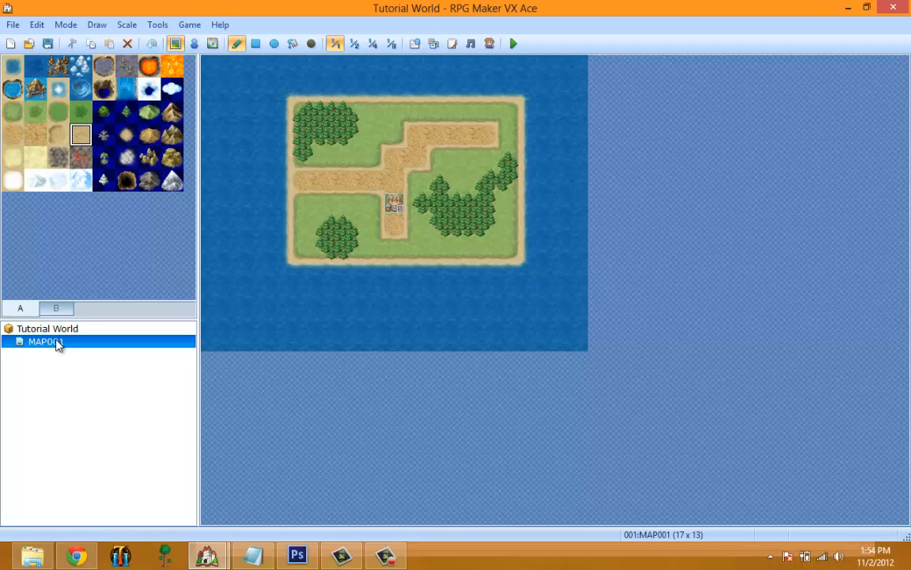
Switch the editor to Event editing mode.
click(90, 27)
mouse_move(66, 25)
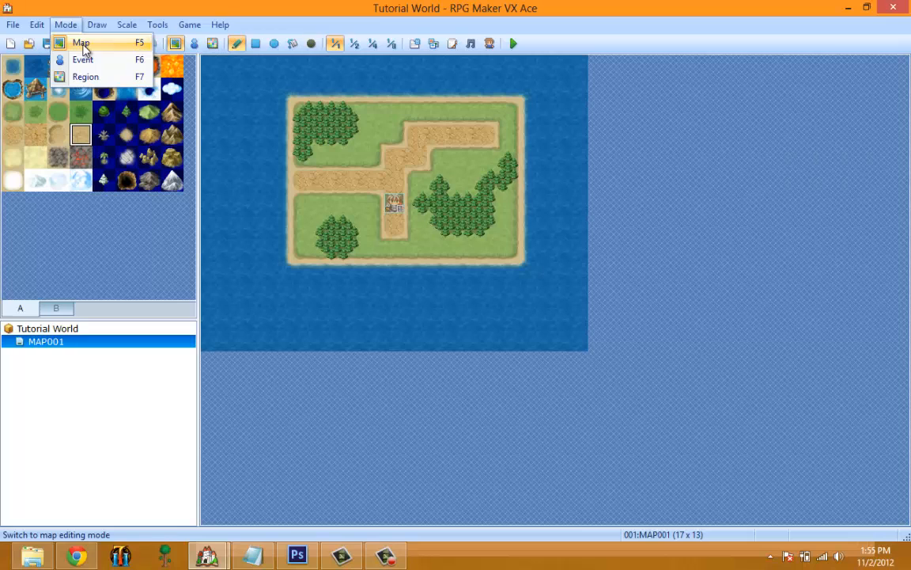
click(66, 24)
click(65, 25)
click(79, 59)
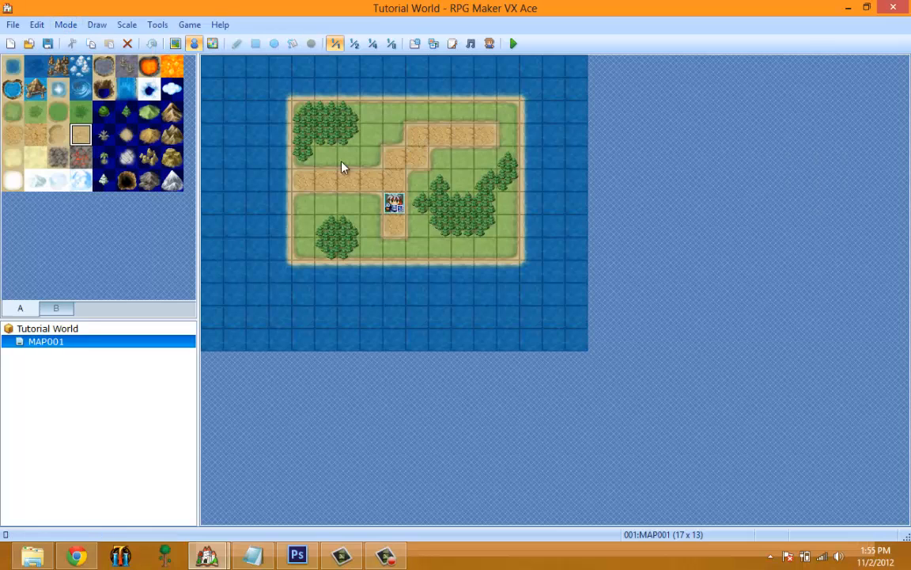
View the new event settings for the grass tile at 006,003 and cancel without creating the event.
right_click(358, 141)
click(390, 155)
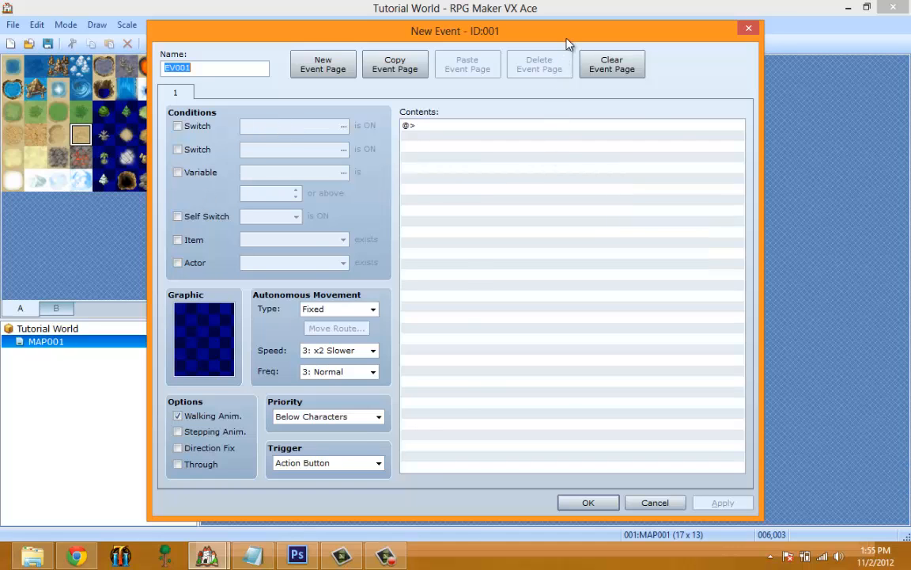
drag(567, 44, 657, 66)
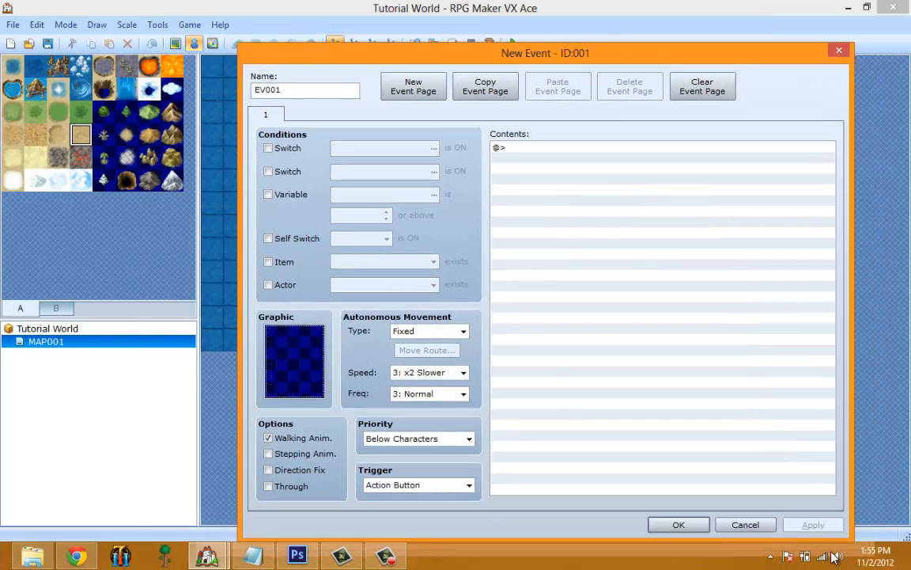
click(748, 524)
Move the player's starting position up the dirt road to tile 008,004.
right_click(389, 205)
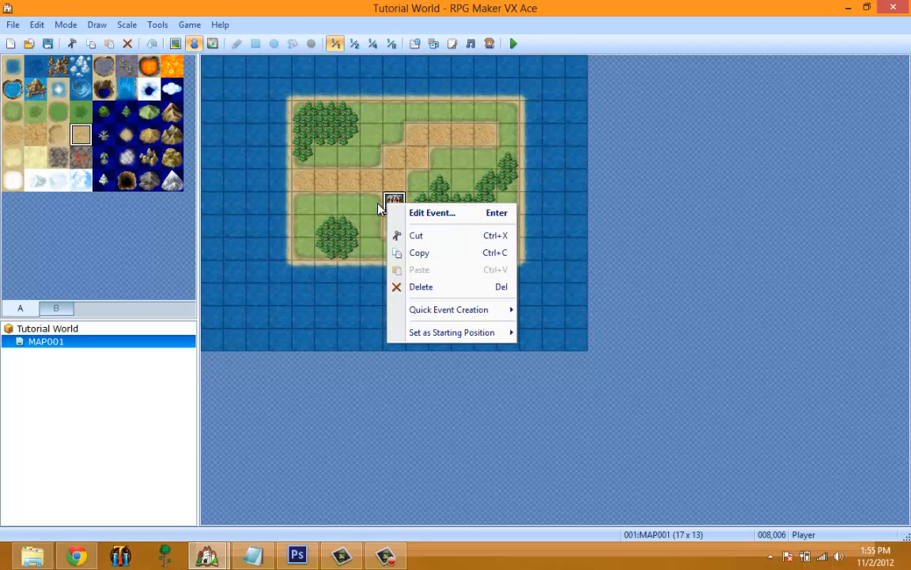
drag(397, 199, 376, 174)
key(ctrl+z)
View the starting position choices for tile 003,005 and the new event settings for tile 004,005, cancelling without creating an event.
right_click(274, 183)
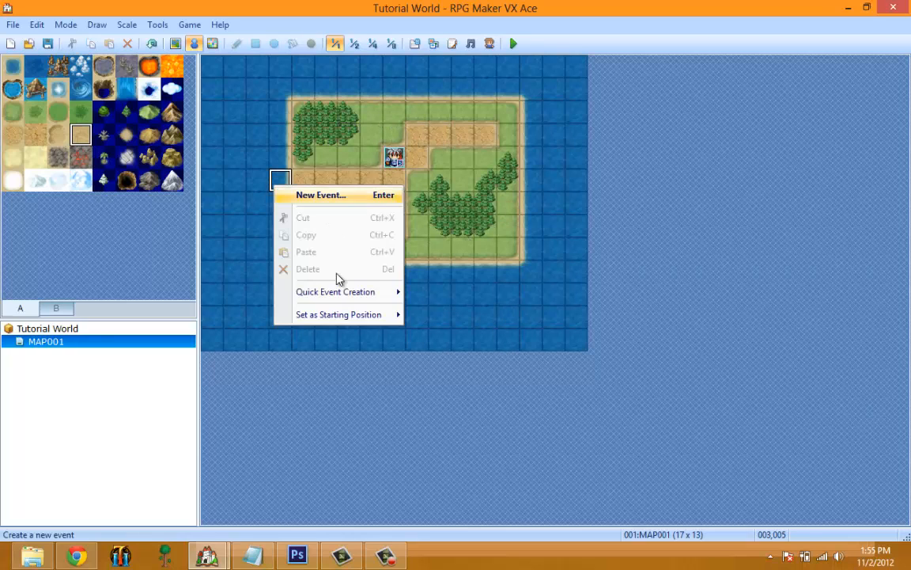
mouse_move(348, 314)
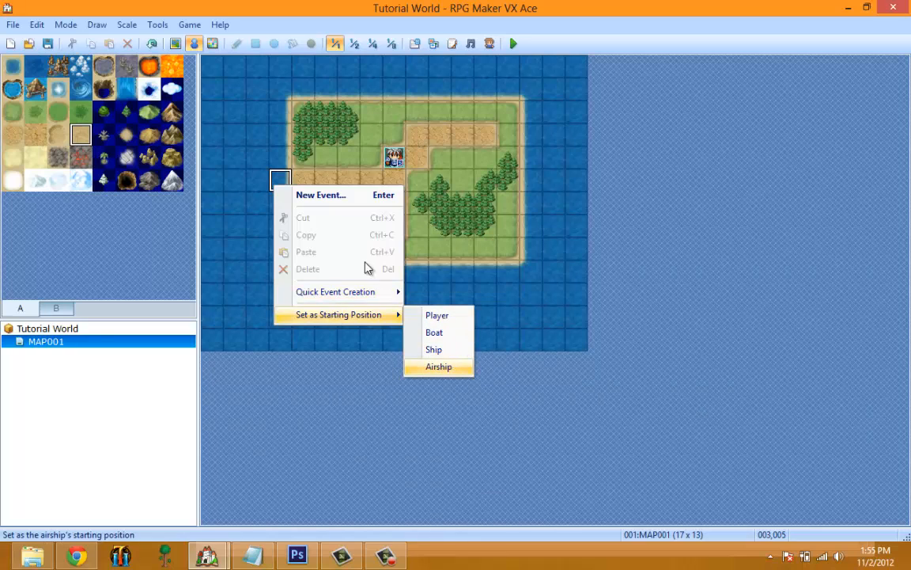
click(372, 156)
right_click(323, 170)
click(352, 183)
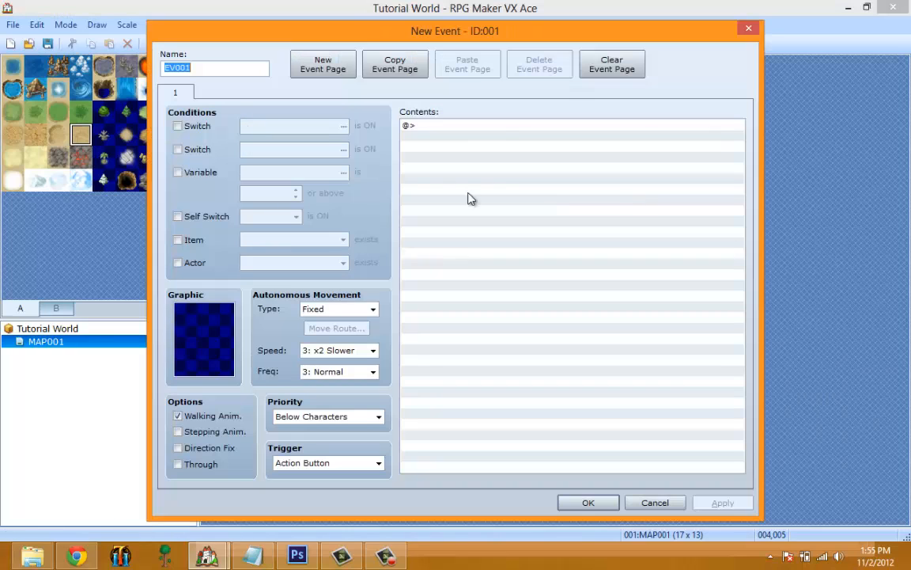
click(655, 503)
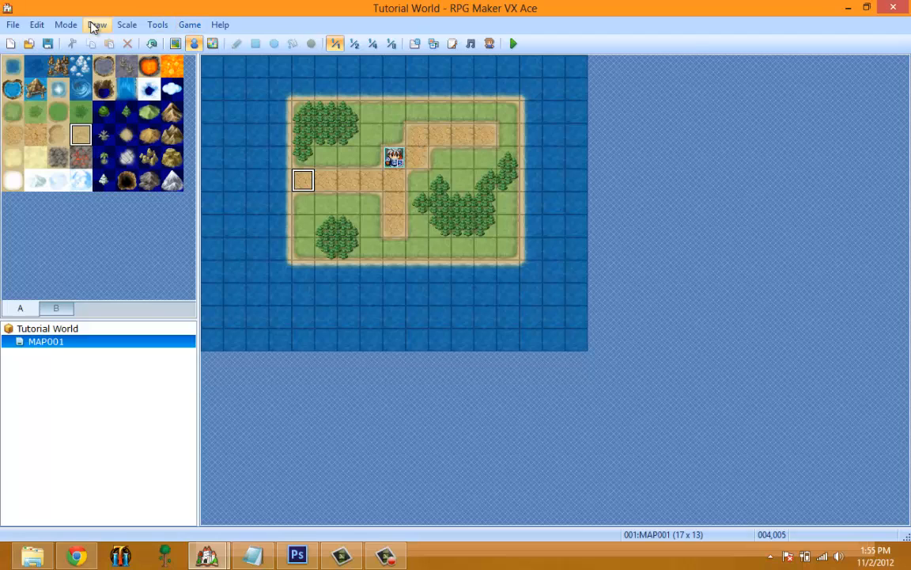
Switch to Region mode and paint region 1 over the two western forests and the western part of the eastern forest.
click(66, 25)
click(86, 77)
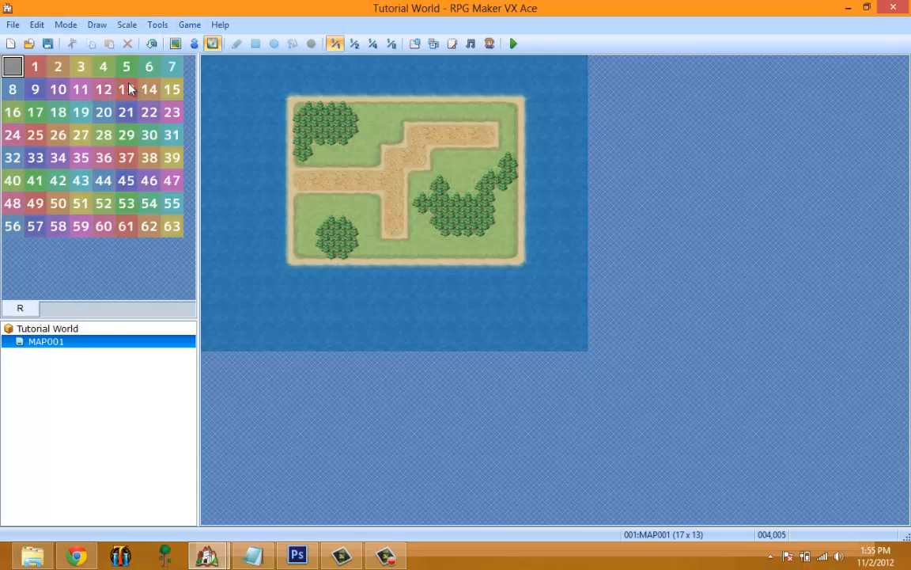
click(36, 68)
mouse_move(300, 152)
mouse_down()
mouse_move(316, 131)
mouse_move(311, 117)
mouse_move(347, 136)
mouse_up()
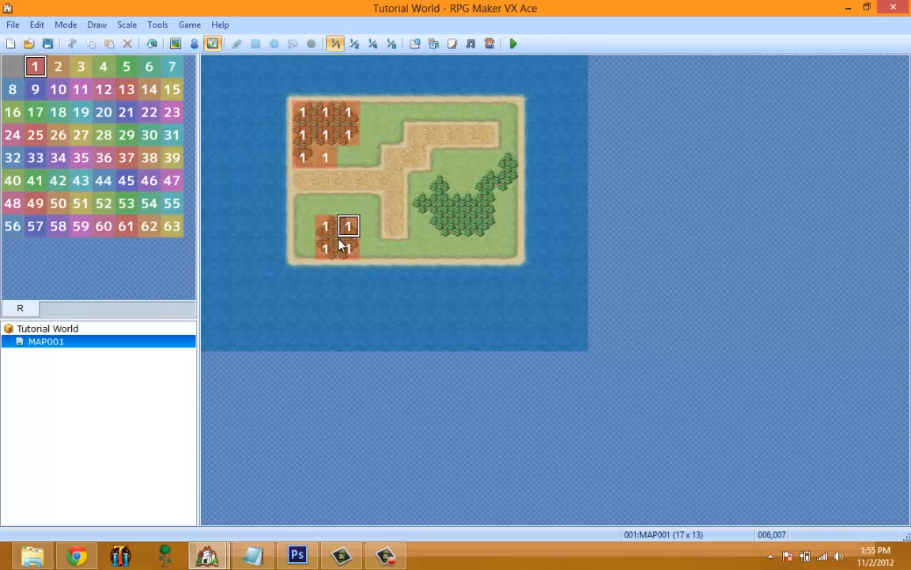
mouse_move(438, 229)
mouse_down()
mouse_move(438, 208)
mouse_move(424, 203)
mouse_move(439, 182)
mouse_up()
Paint region 2 over the rest of the eastern forest and region 3 across the island's northeastern grass and road.
click(55, 66)
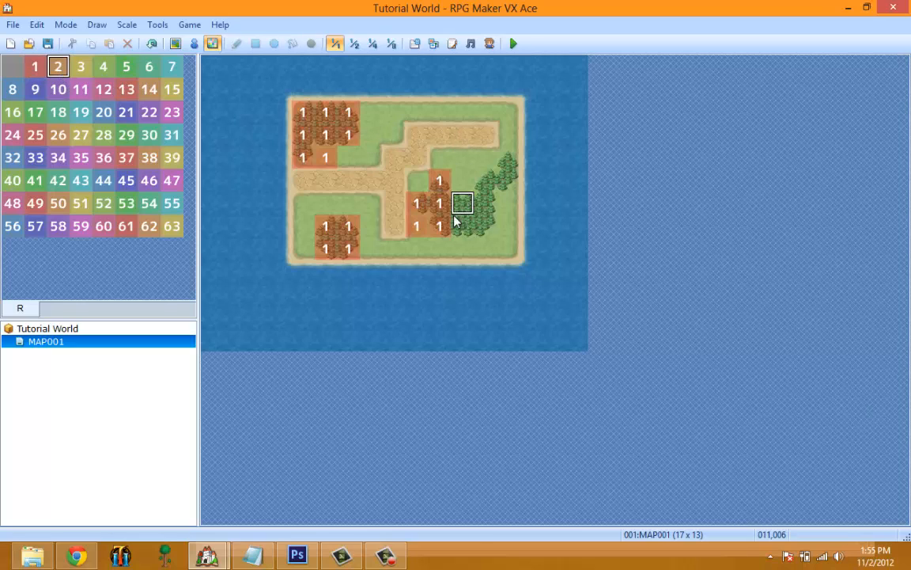
mouse_move(455, 222)
mouse_down()
mouse_move(469, 187)
mouse_move(515, 175)
mouse_move(509, 158)
mouse_up()
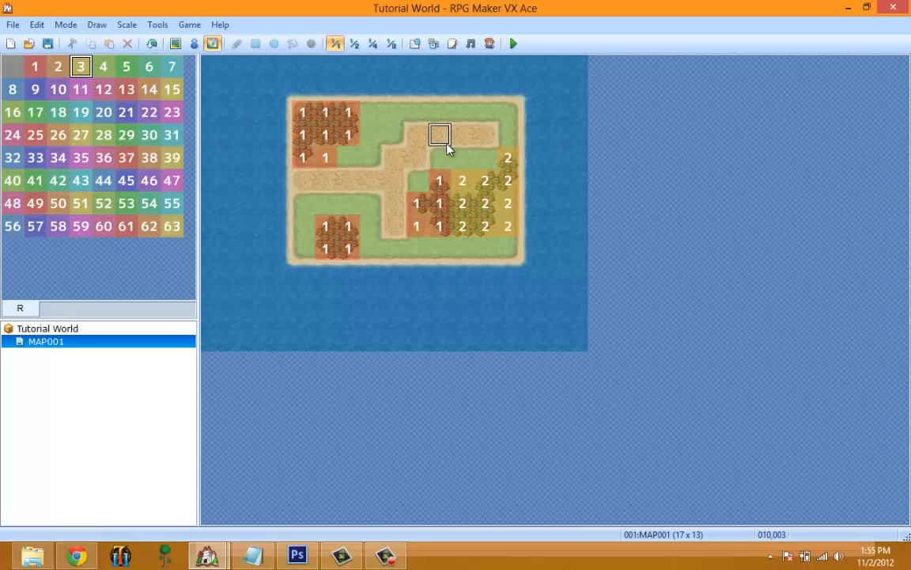
mouse_move(478, 155)
mouse_down()
mouse_move(506, 128)
mouse_move(463, 117)
mouse_move(441, 134)
mouse_move(394, 112)
mouse_up()
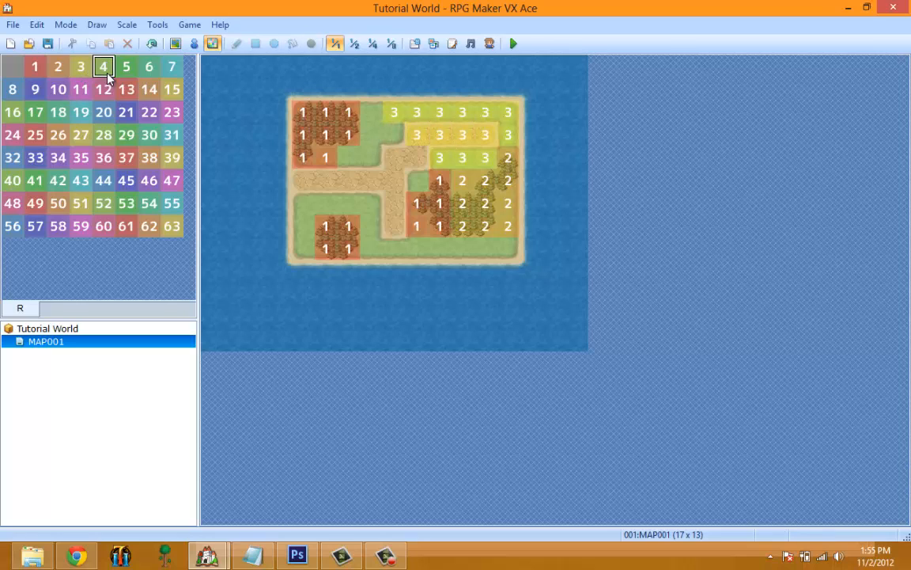
Paint region 4 over the island's western grass and roads, and region 38 over the remaining unmarked tiles.
mouse_move(392, 183)
mouse_down()
mouse_move(383, 153)
mouse_move(392, 139)
mouse_move(300, 209)
mouse_move(302, 249)
mouse_move(347, 207)
mouse_move(382, 248)
mouse_move(409, 246)
mouse_move(395, 249)
mouse_move(388, 200)
mouse_move(368, 179)
mouse_up()
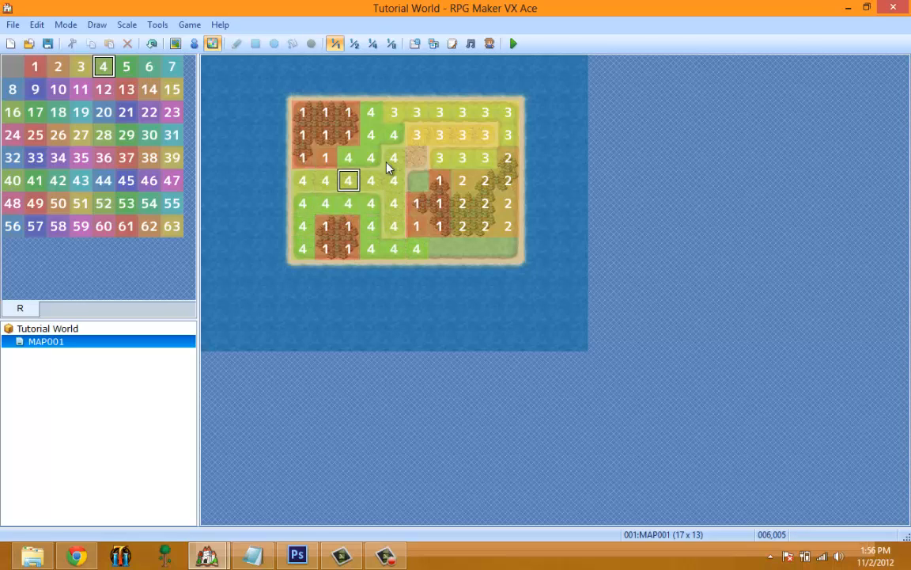
click(150, 157)
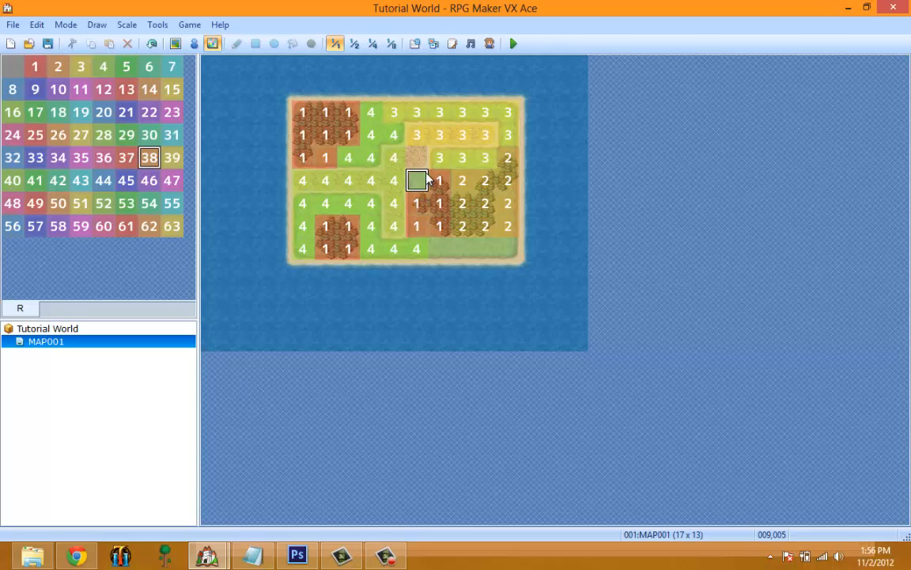
drag(436, 255, 509, 250)
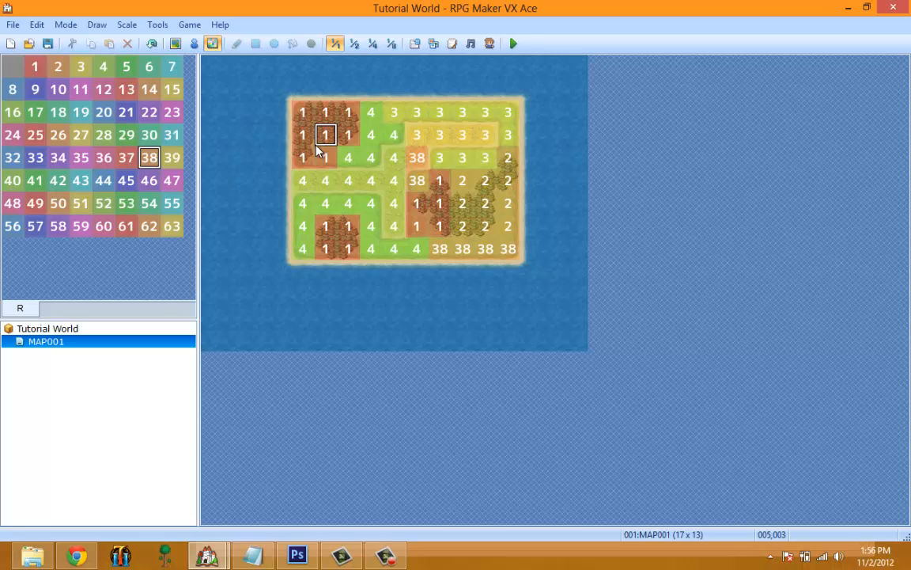
Switch the editor back to Map editing mode.
click(154, 25)
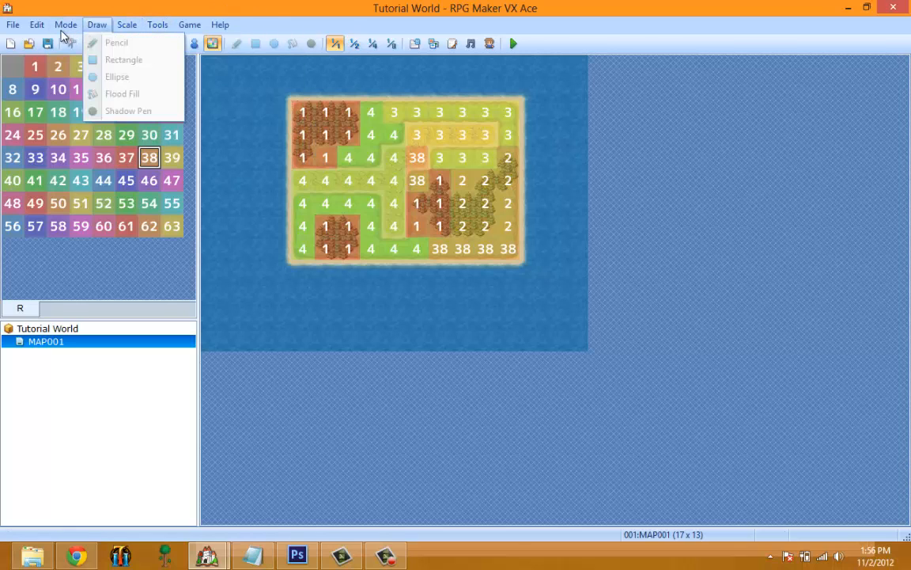
click(102, 27)
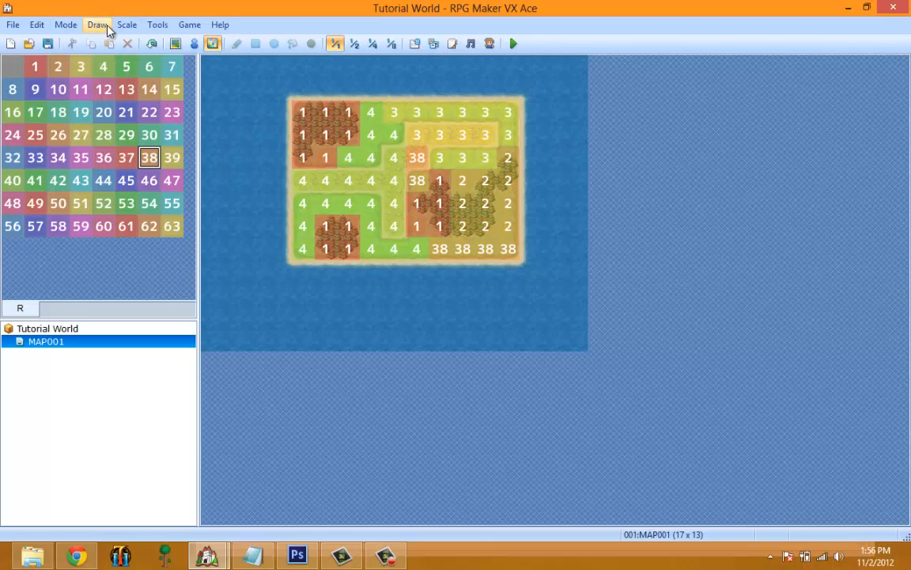
click(106, 30)
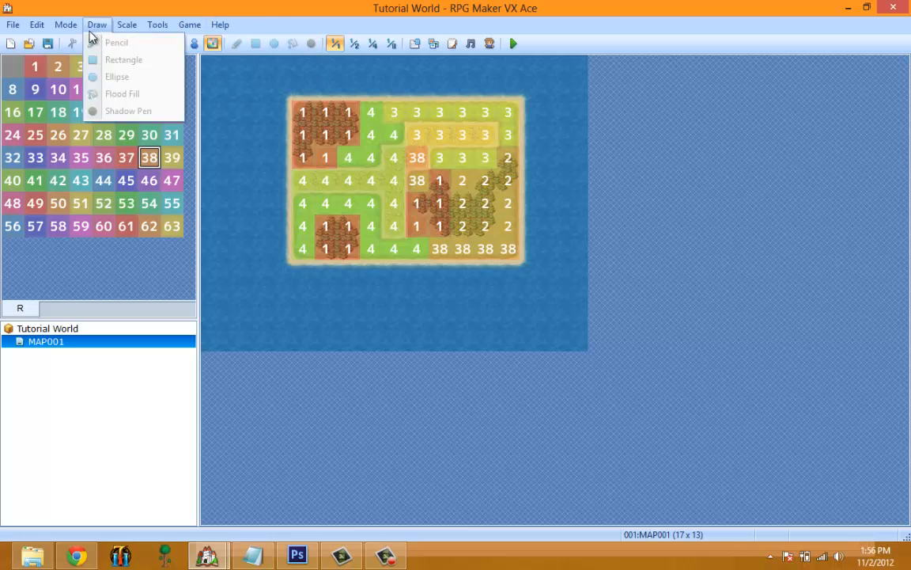
click(95, 28)
click(65, 25)
click(80, 42)
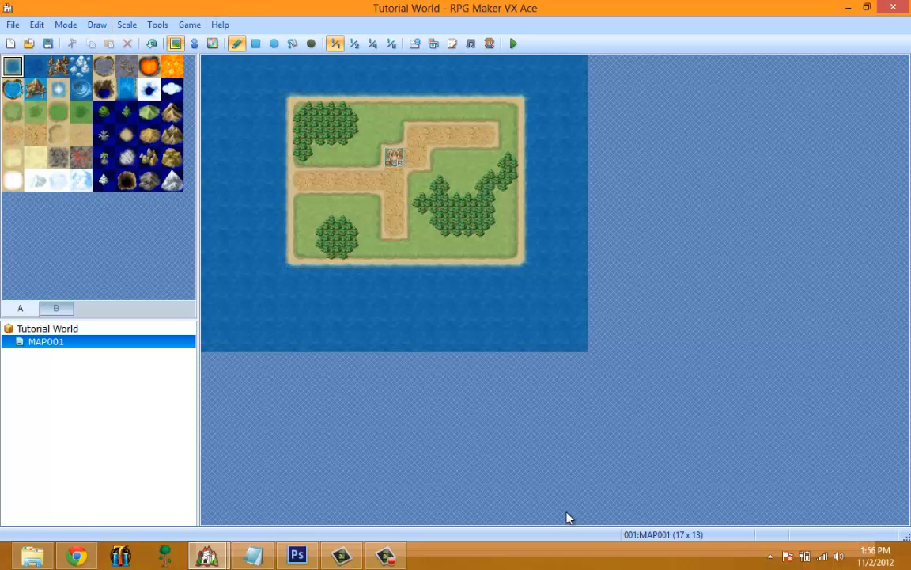
click(401, 562)
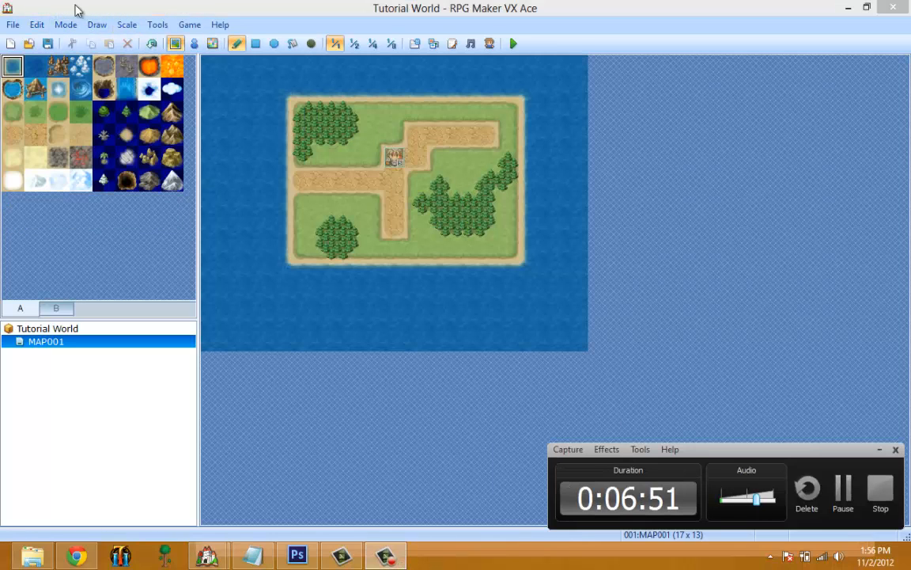
Paint a narrow winding strip of grass with the Pencil in the sea west of the island, down to the map's southern edge.
click(97, 24)
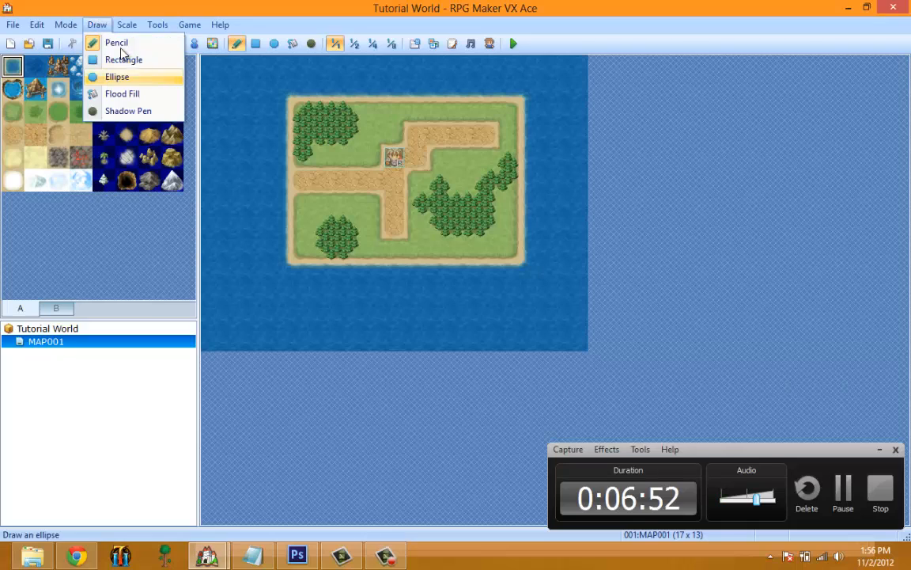
click(226, 142)
mouse_move(235, 199)
mouse_down()
mouse_move(261, 328)
mouse_move(229, 170)
mouse_up()
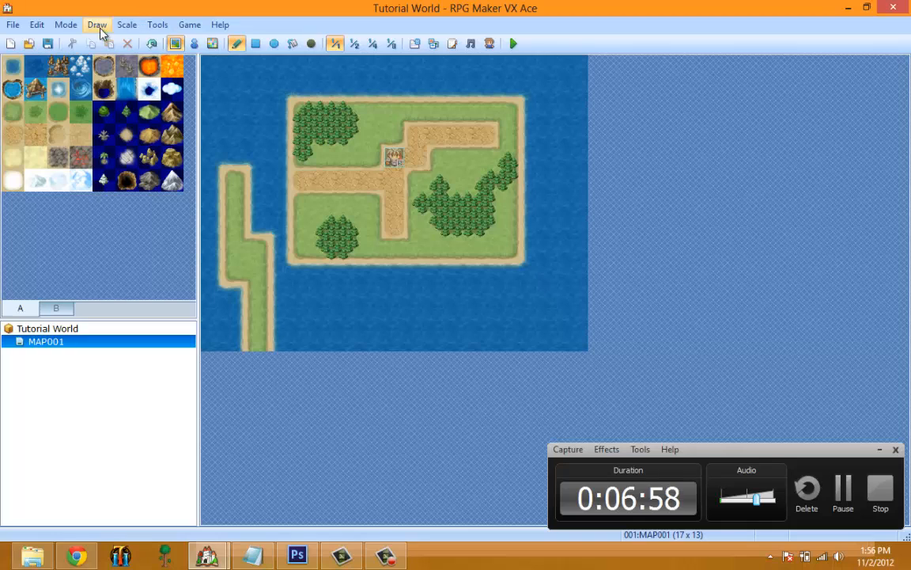
Draw a grass area about 10 by 2 tiles with the Rectangle tool at the map's southeastern corner.
click(97, 24)
click(119, 59)
mouse_move(371, 315)
mouse_down()
mouse_move(383, 367)
mouse_move(537, 339)
mouse_move(611, 344)
mouse_up()
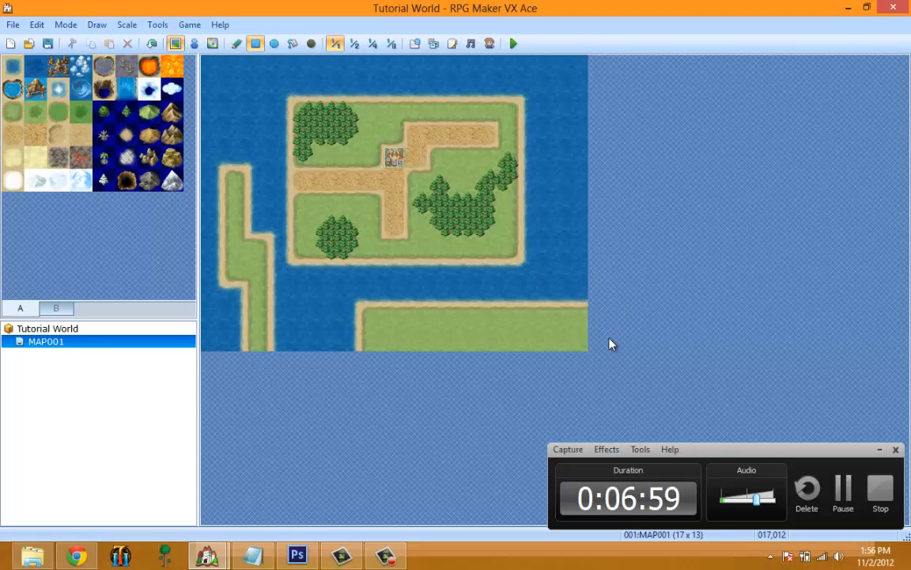
Try drawing a grass rectangle over the island's eastern part and a grass ellipse across the map, undoing each one.
mouse_move(554, 249)
mouse_down()
mouse_move(389, 162)
mouse_move(394, 115)
mouse_up()
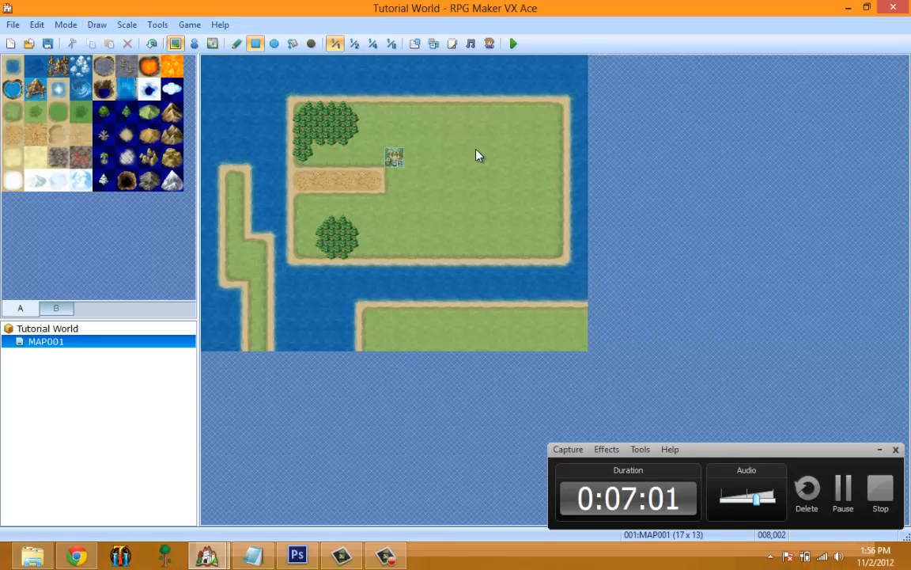
key(ctrl+z)
click(97, 24)
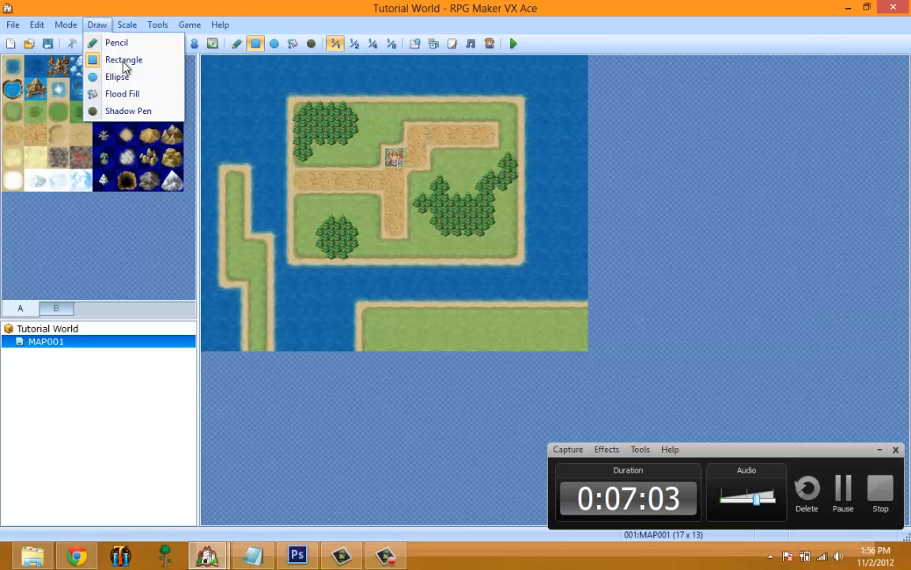
click(117, 77)
mouse_move(233, 79)
mouse_down()
mouse_move(480, 274)
mouse_move(281, 130)
mouse_move(209, 128)
mouse_move(492, 287)
mouse_move(500, 169)
mouse_move(532, 240)
mouse_move(479, 266)
mouse_up()
key(ctrl+z)
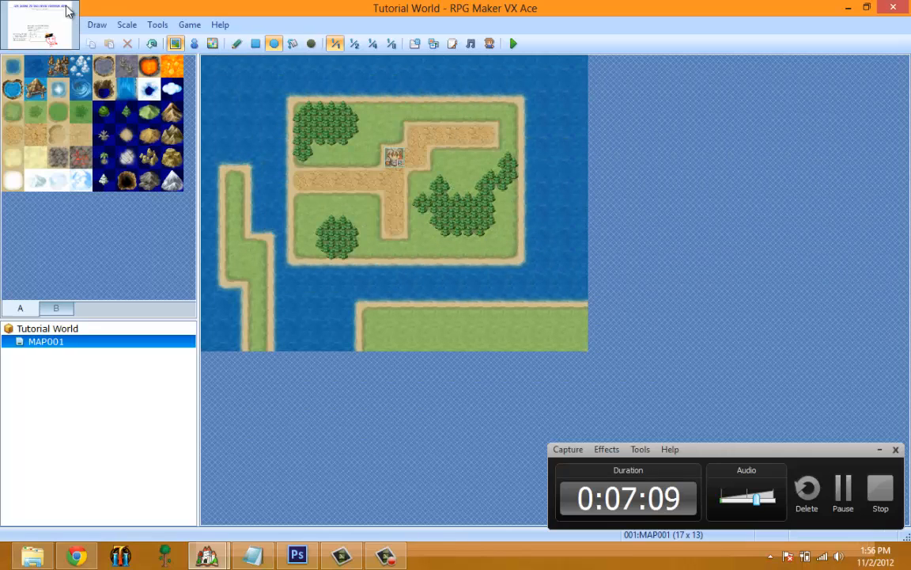
Change the drawing tool to Flood Fill.
click(140, 24)
mouse_move(97, 26)
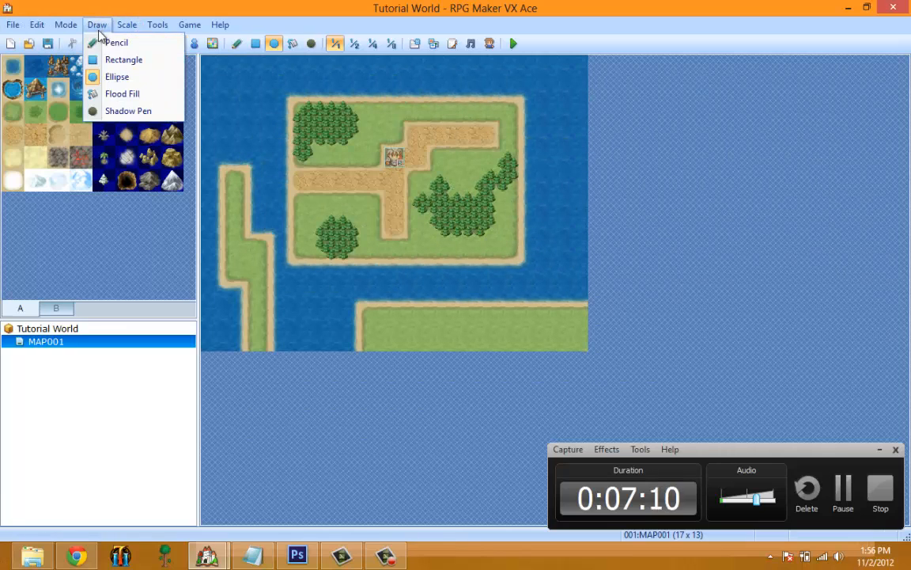
click(125, 92)
Try flood-filling the sea and the eastern forest with grass, undoing each fill.
click(231, 94)
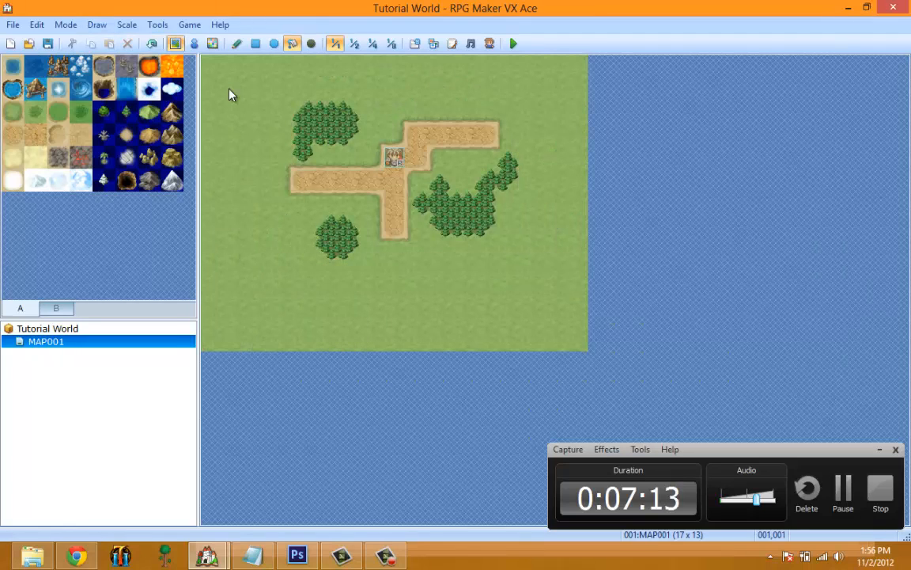
key(ctrl+z)
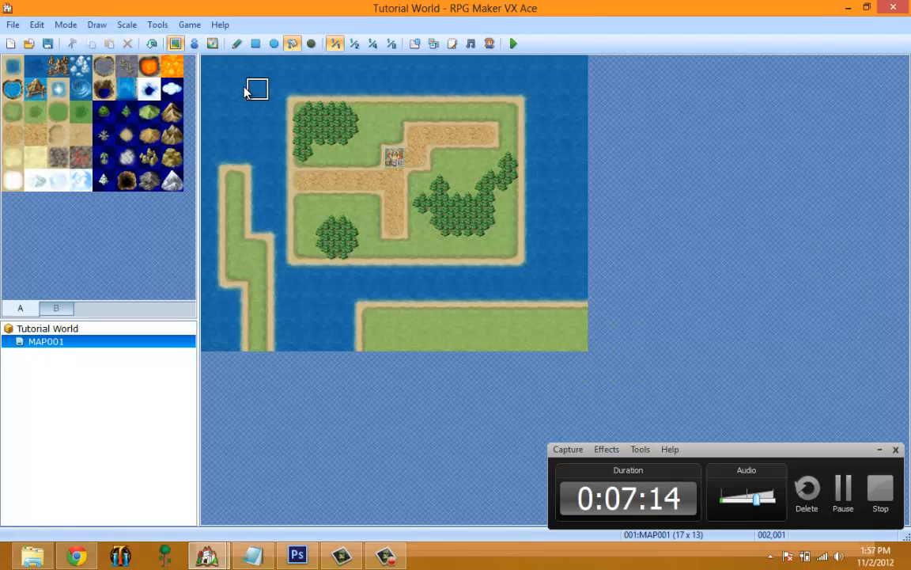
click(256, 131)
key(ctrl+z)
key(ctrl+z)
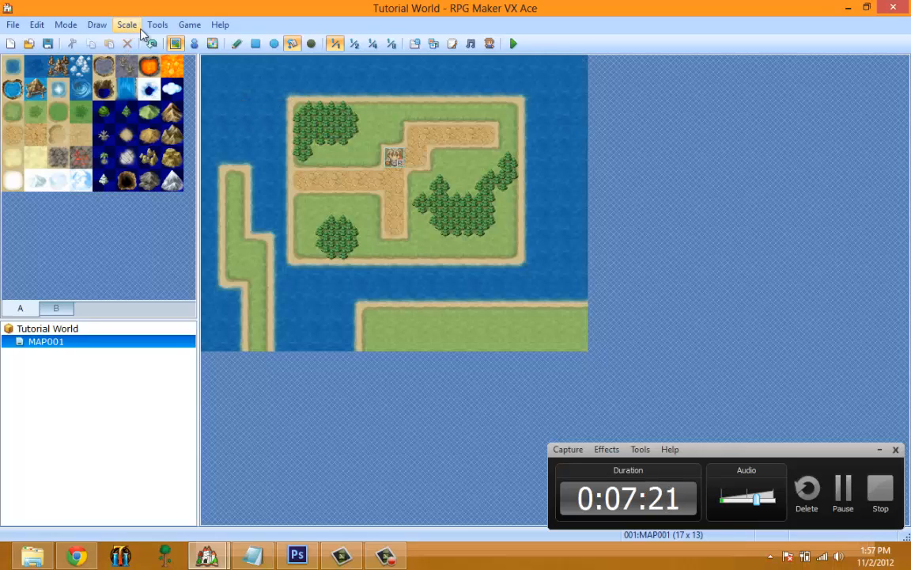
click(462, 211)
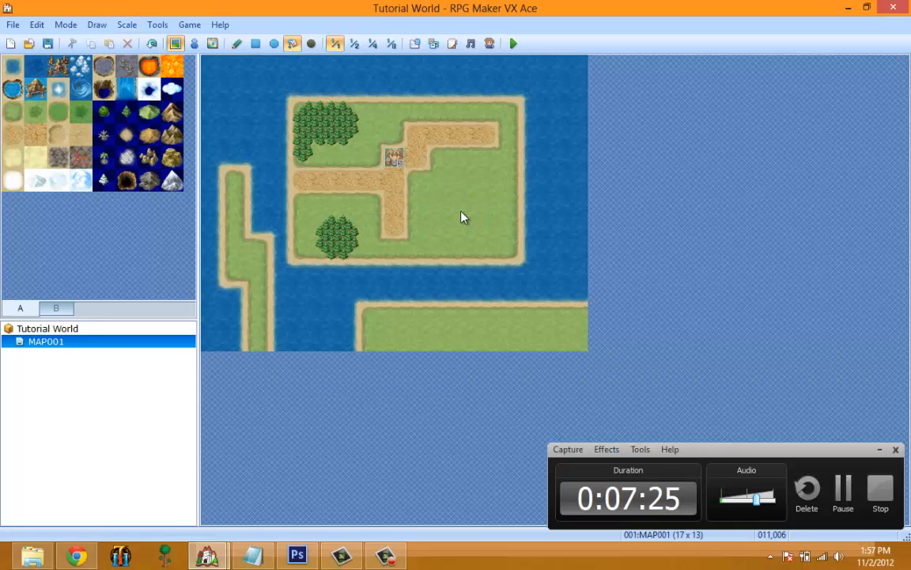
key(ctrl+z)
Flood-fill the eastern forest with the dirt tile.
click(81, 134)
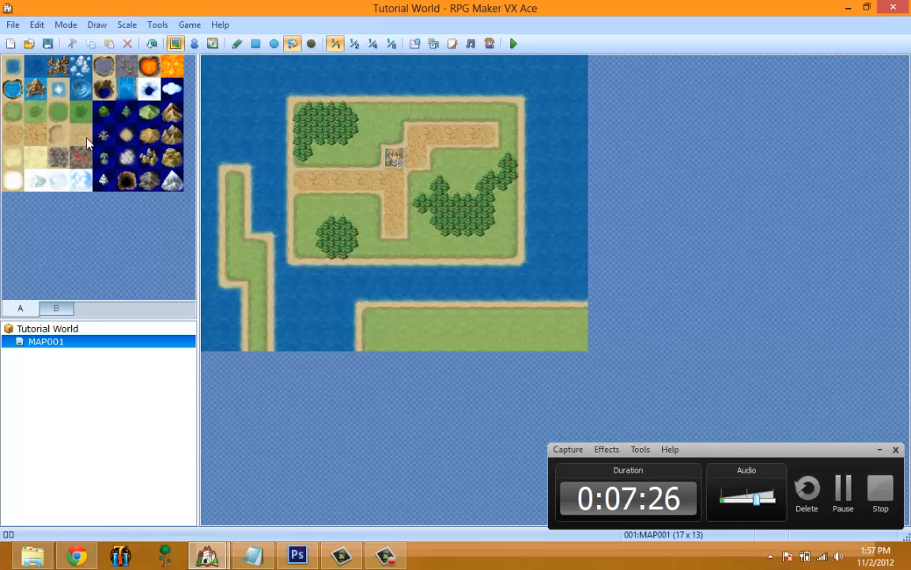
click(459, 206)
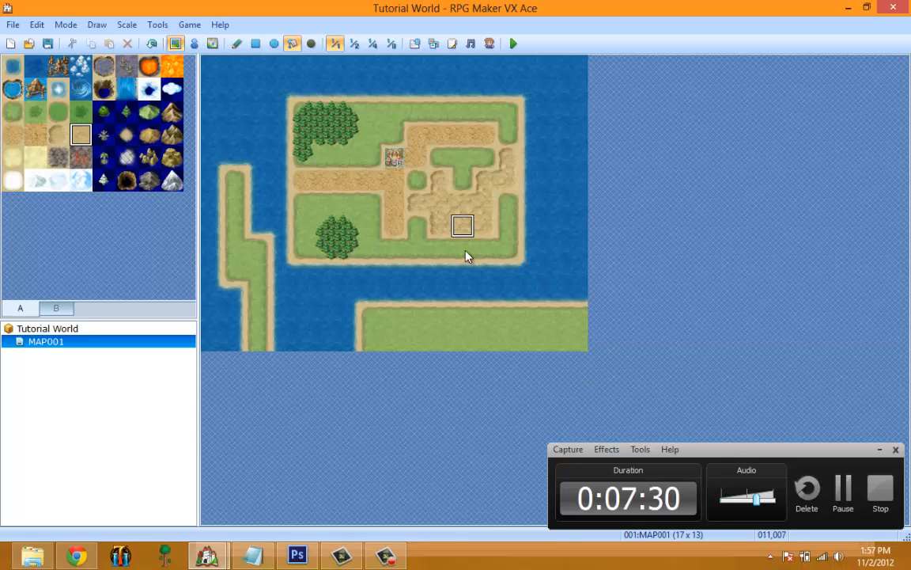
Draw shadows with the Shadow Pen along the southern and eastern edges of the northwestern forest and erase them again.
click(127, 24)
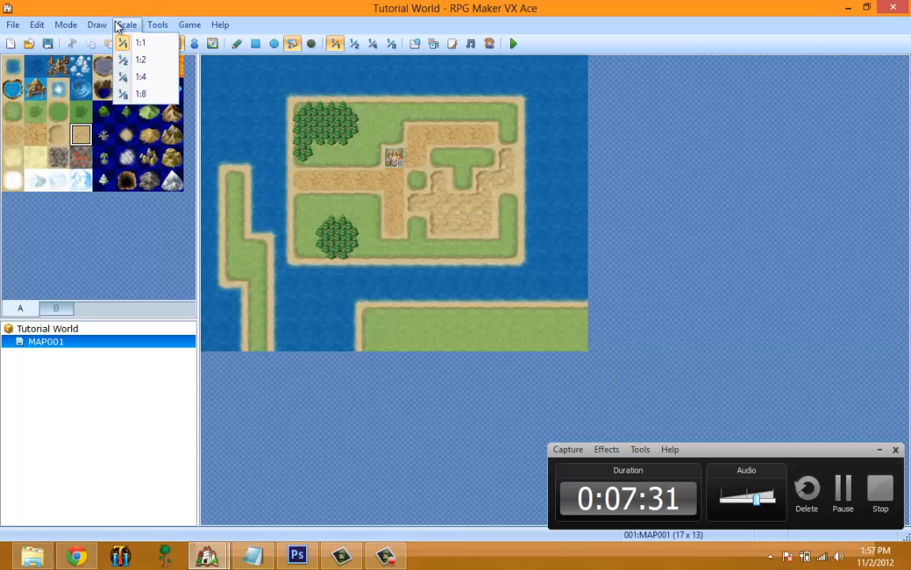
mouse_move(92, 24)
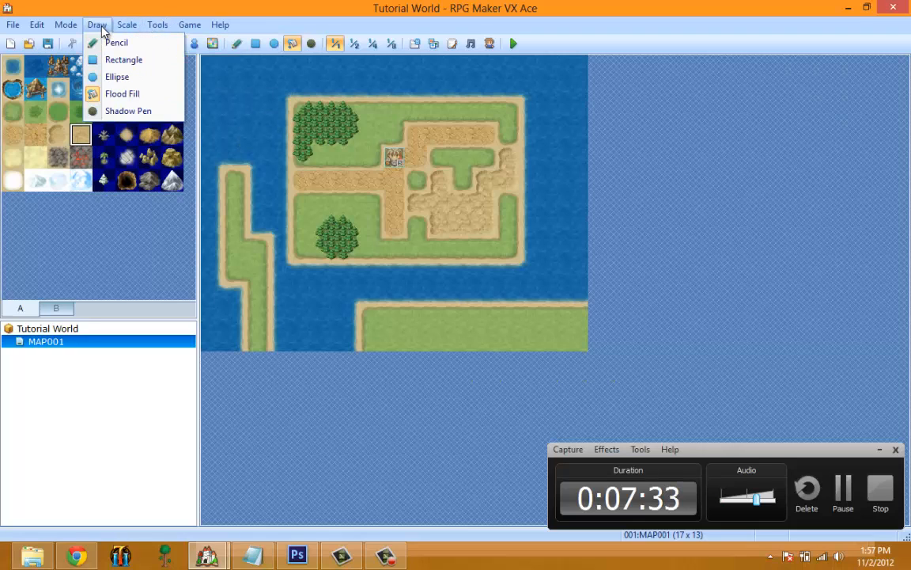
click(129, 111)
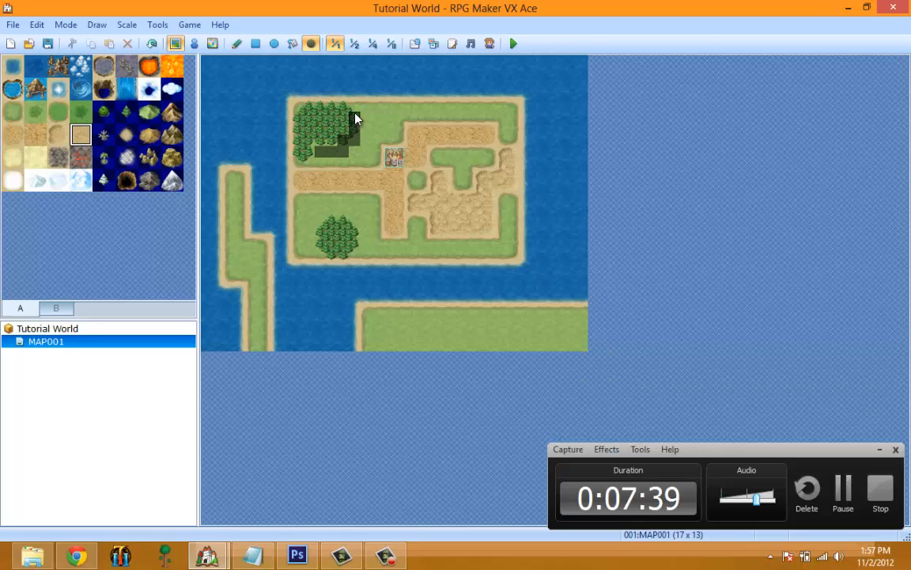
mouse_move(355, 118)
mouse_down()
mouse_move(360, 148)
mouse_move(306, 161)
mouse_up()
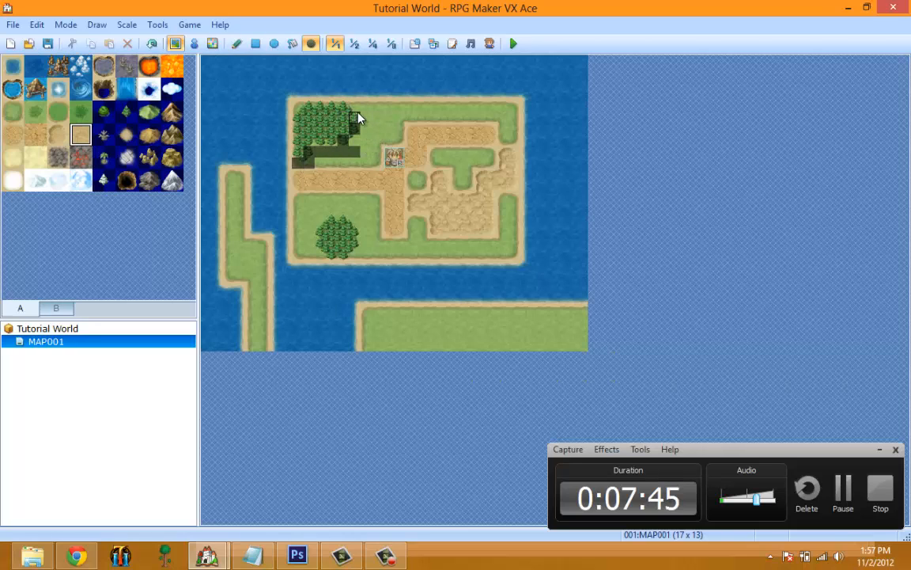
click(313, 152)
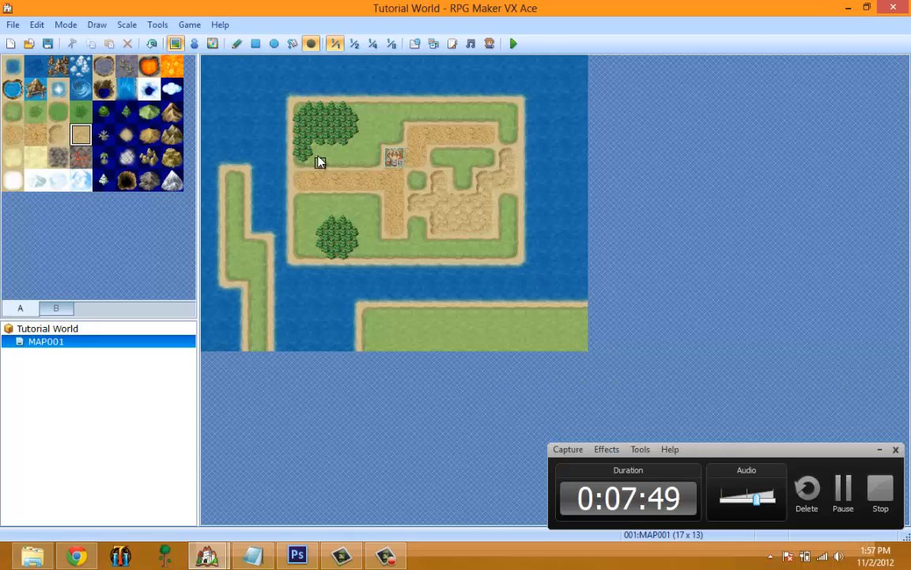
Draw Shadow Pen shadows on the grass south and east of the northwestern forest and erase them again.
mouse_move(319, 161)
mouse_down()
mouse_move(357, 157)
mouse_move(357, 167)
mouse_move(332, 158)
mouse_up()
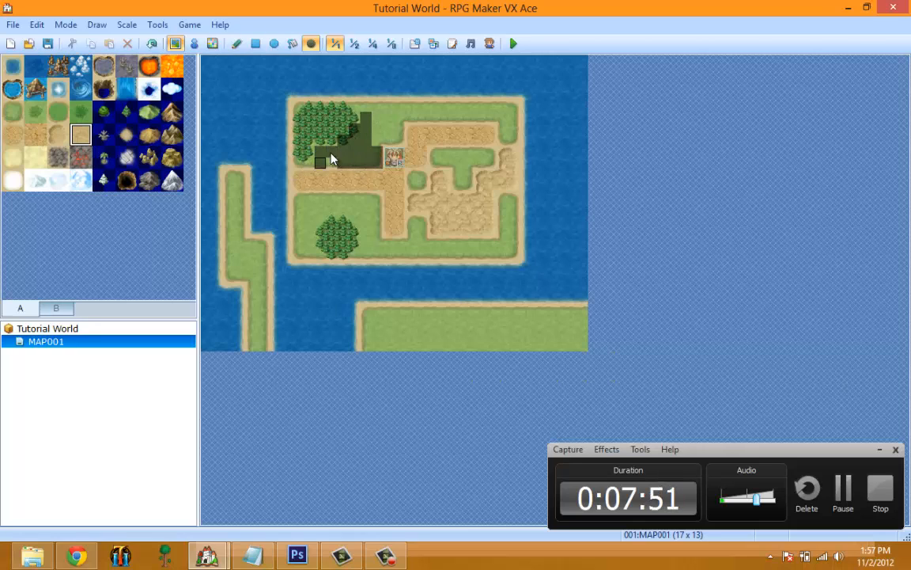
click(321, 195)
drag(315, 183, 353, 196)
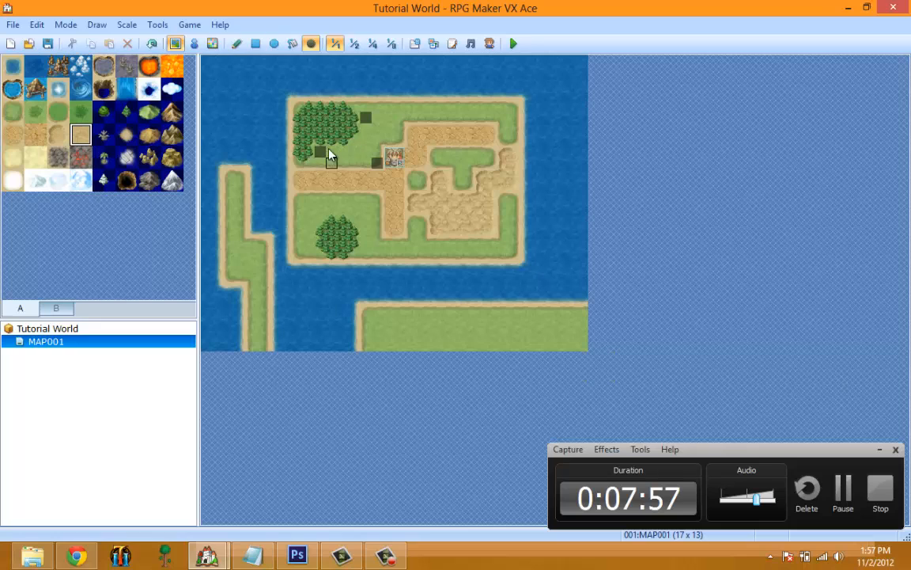
click(377, 162)
click(320, 151)
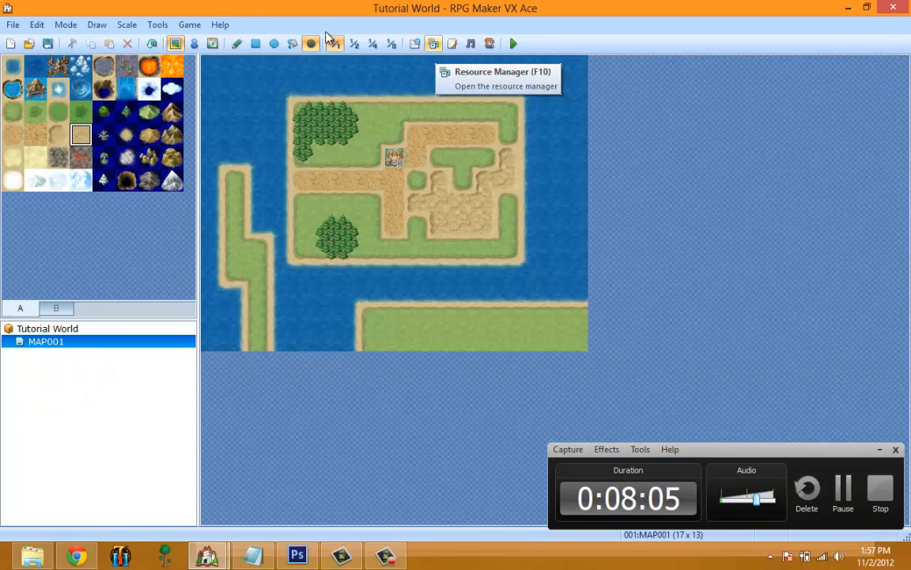
View the map at 1:2 and 1:8 scale, and return it to 1:1.
click(125, 30)
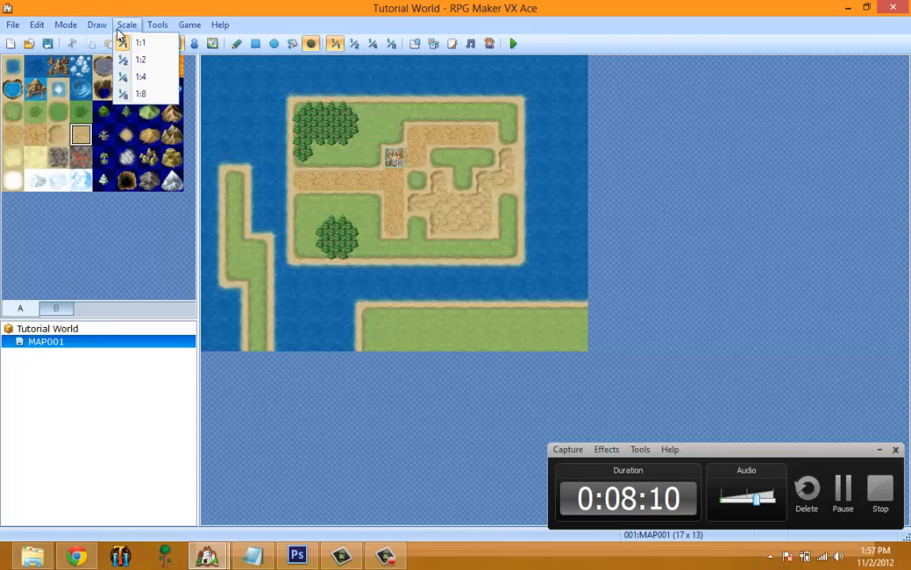
click(140, 59)
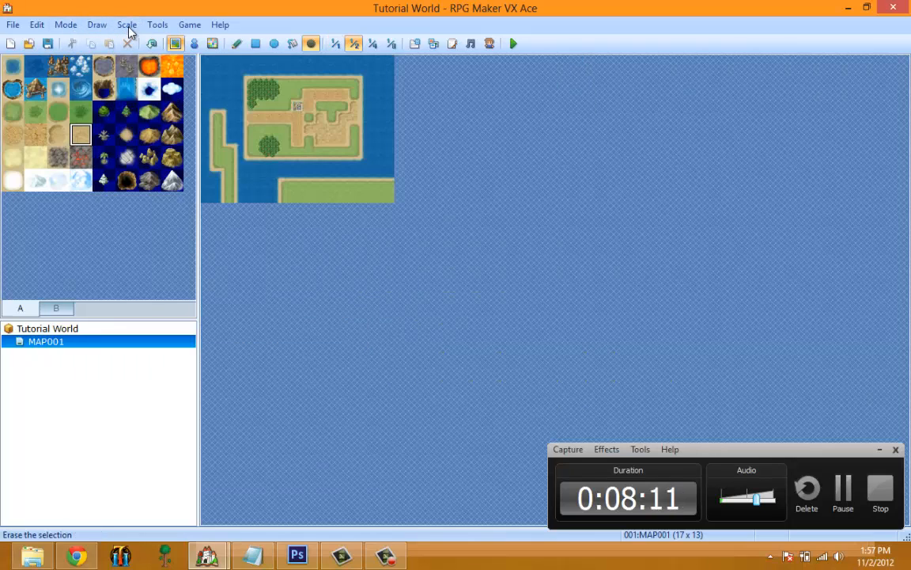
click(127, 28)
click(140, 94)
click(125, 26)
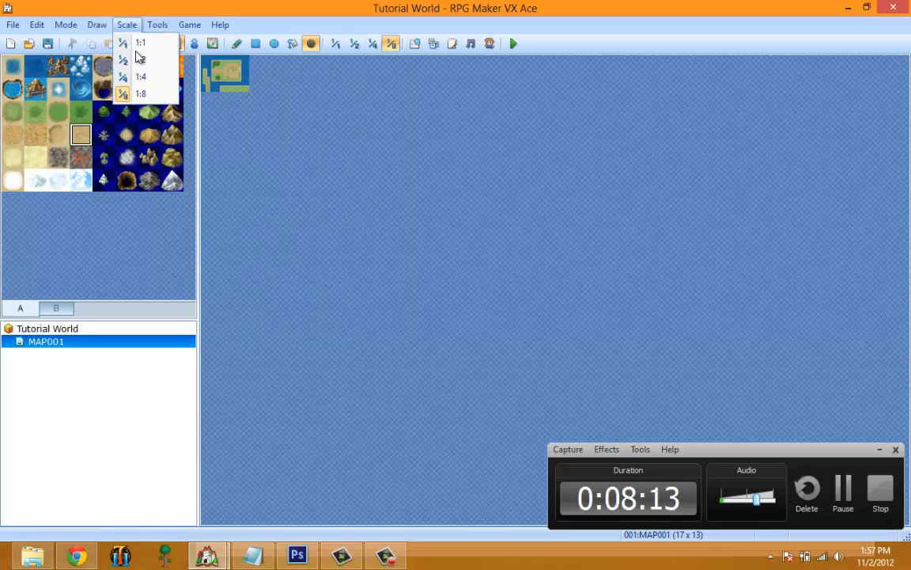
click(140, 44)
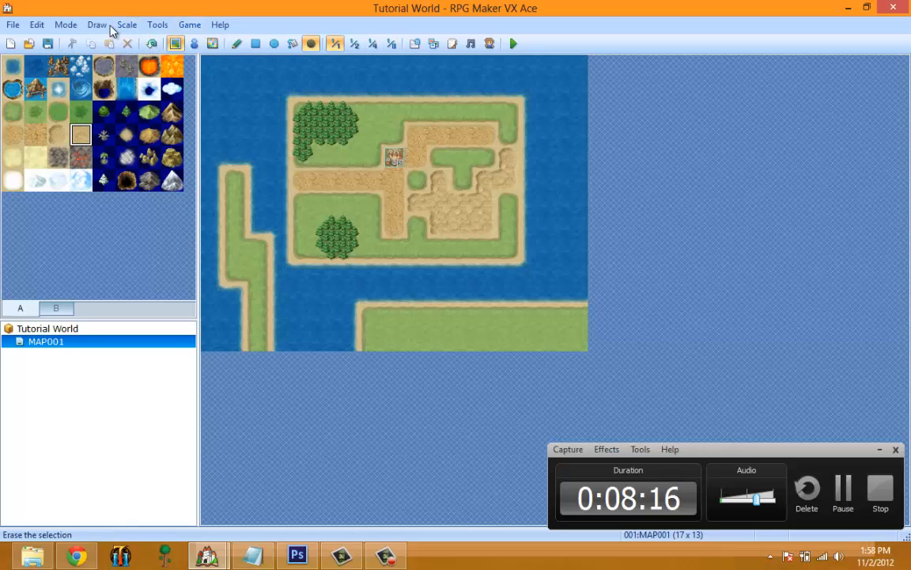
Open the database and look through its Actors, Classes, Skills, Items and Weapons data.
click(127, 28)
mouse_move(158, 28)
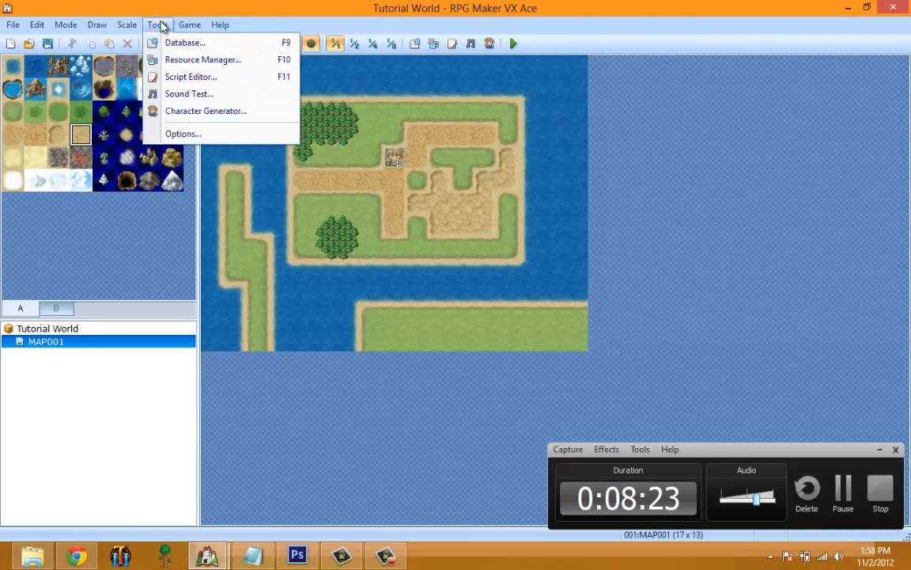
click(157, 27)
click(159, 27)
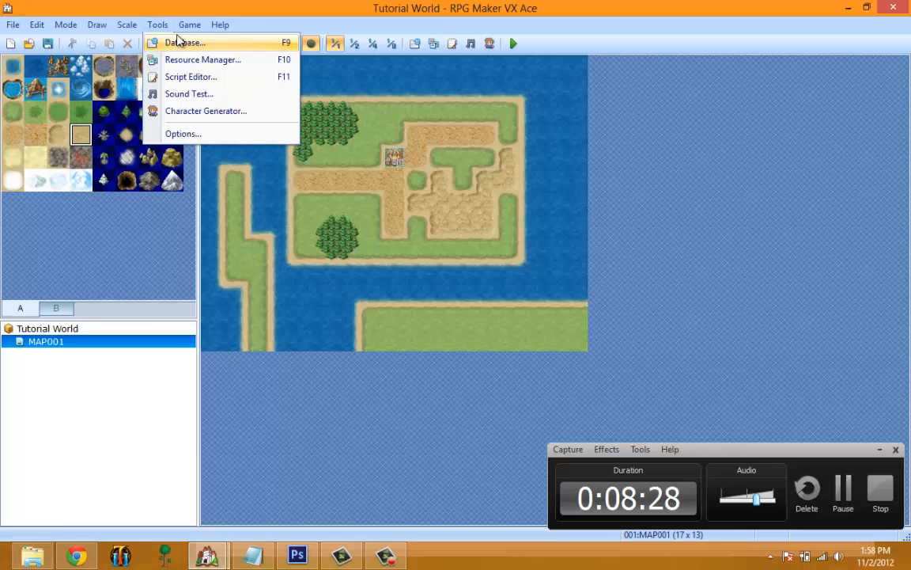
click(178, 41)
drag(247, 24, 267, 23)
click(182, 45)
click(216, 45)
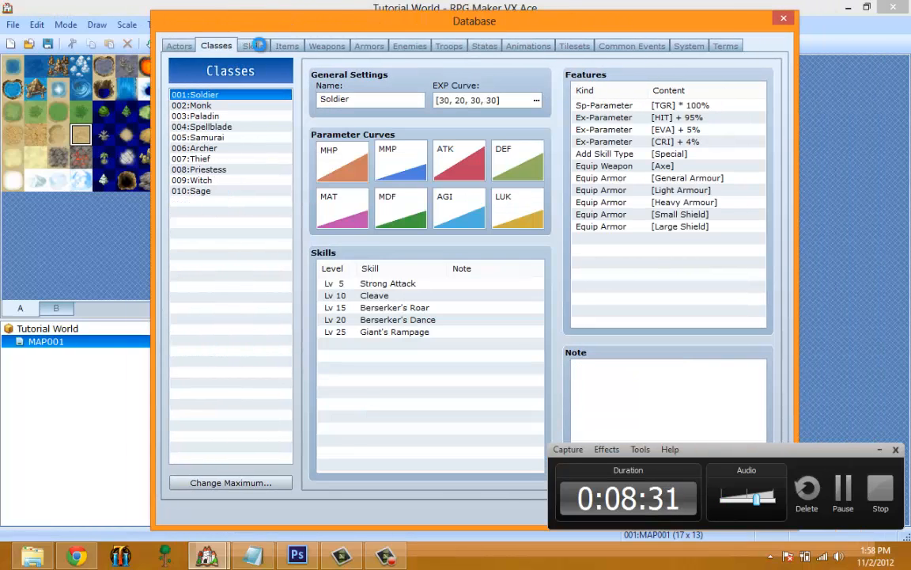
click(253, 45)
click(286, 45)
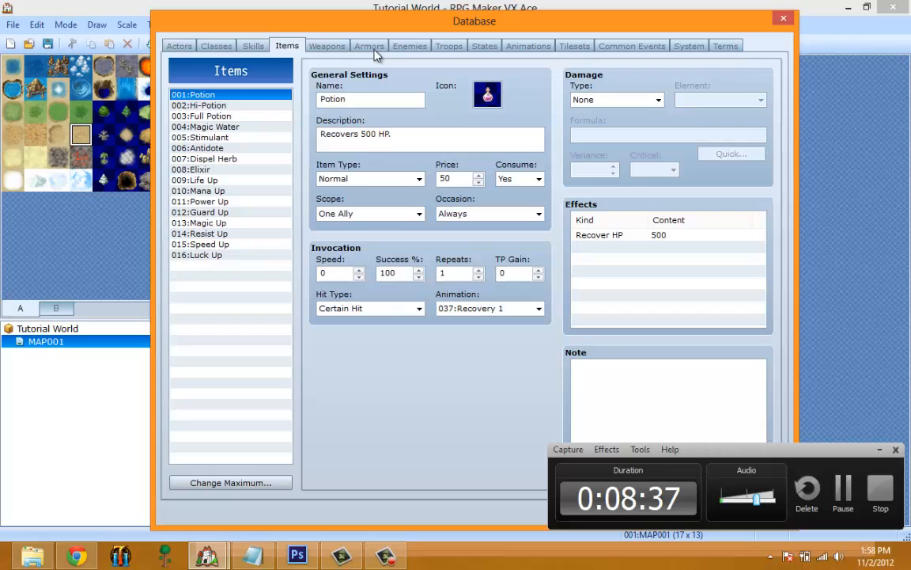
click(329, 48)
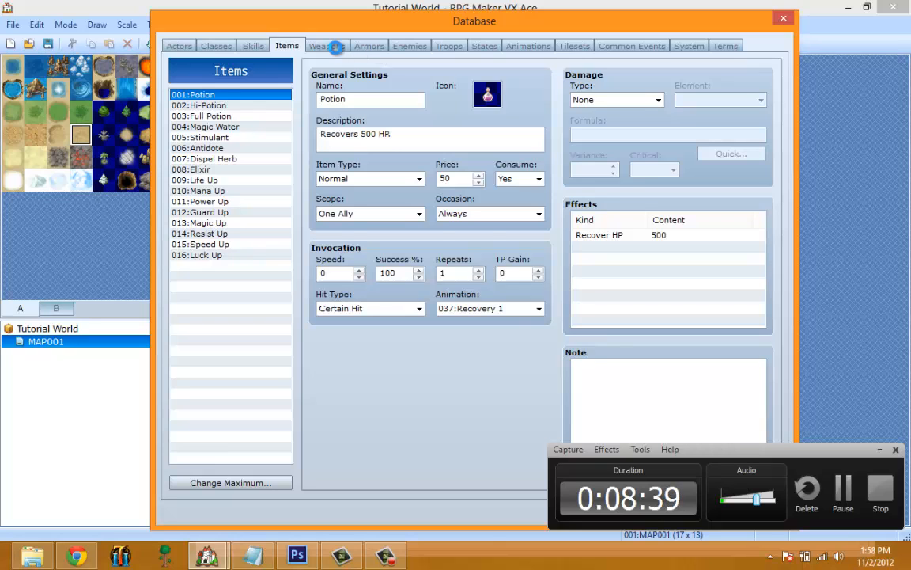
Revisit the database's Skills, Classes and Actors data, look through Troops, States, Animations and Tilesets, and close the database.
click(261, 44)
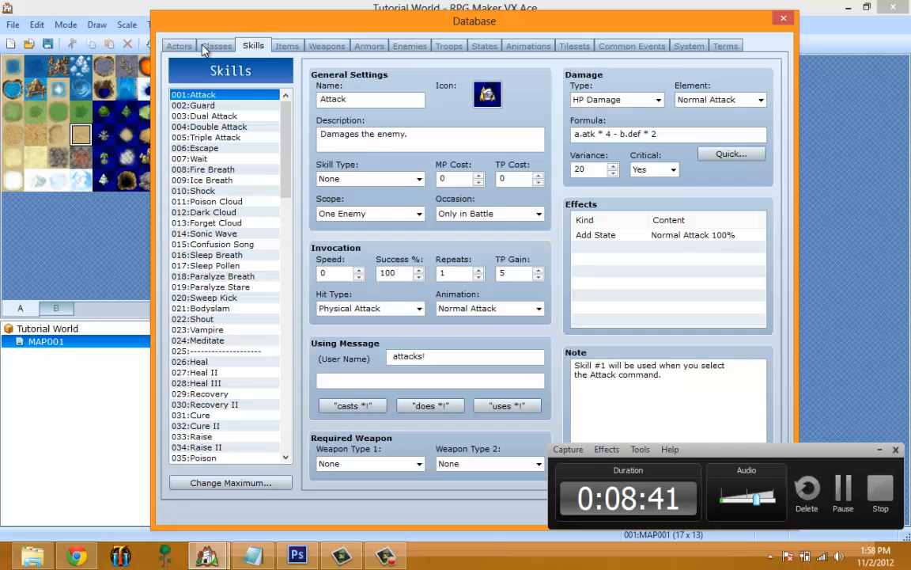
click(209, 47)
click(195, 48)
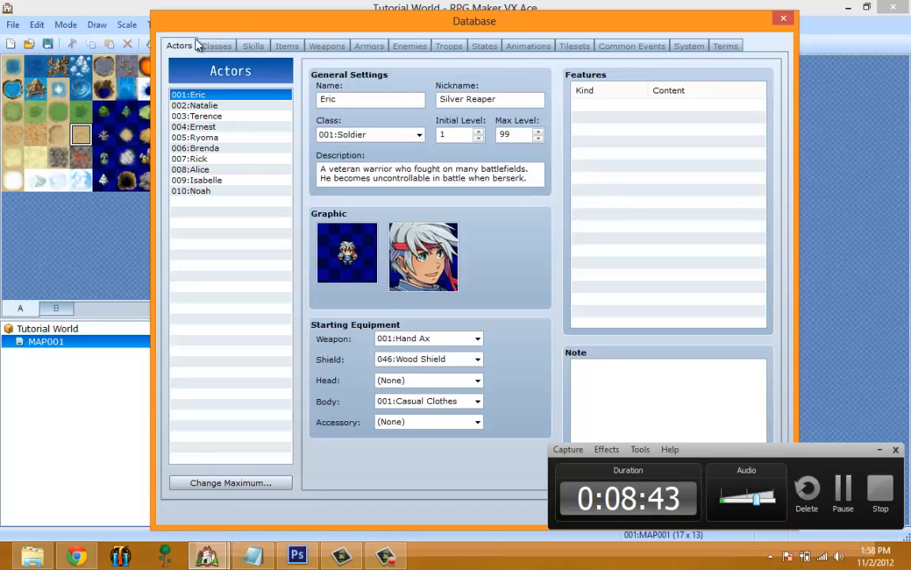
click(449, 46)
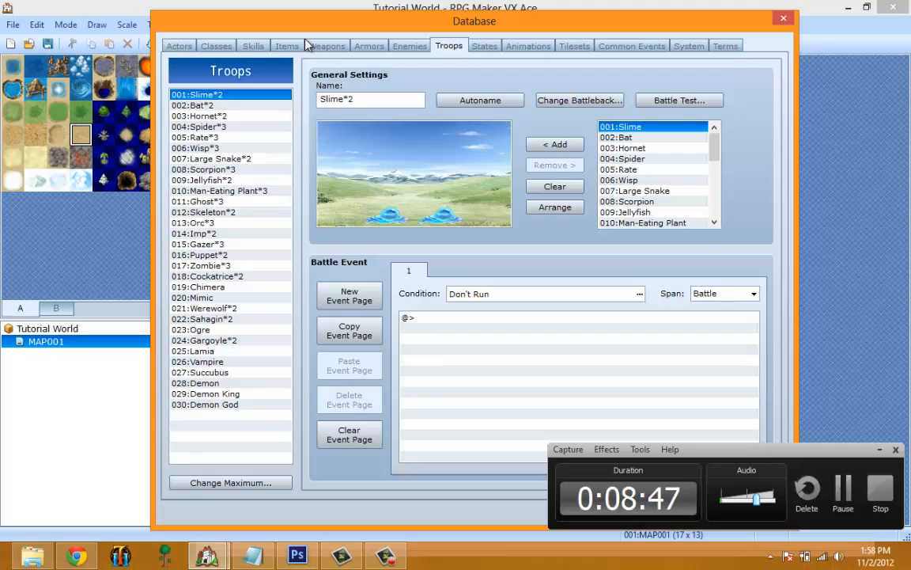
click(484, 46)
click(527, 46)
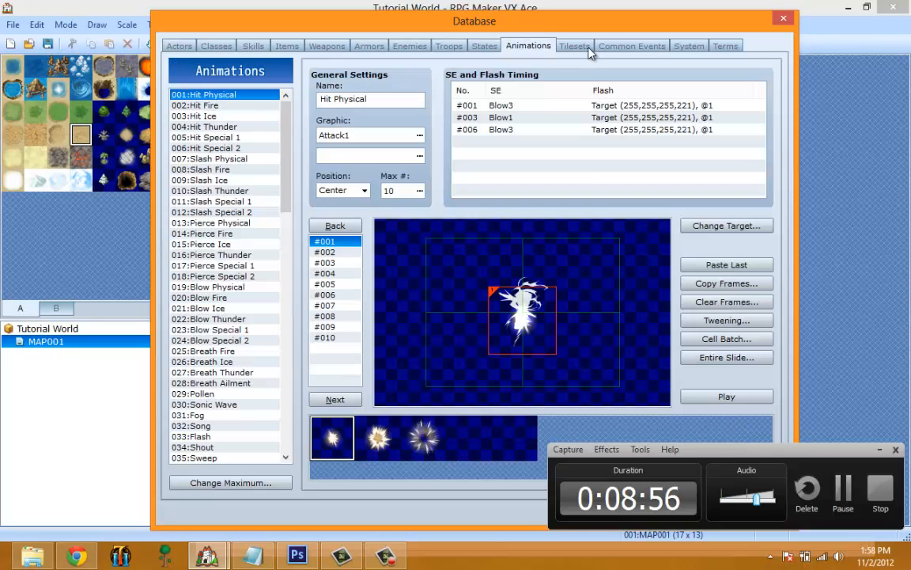
click(573, 46)
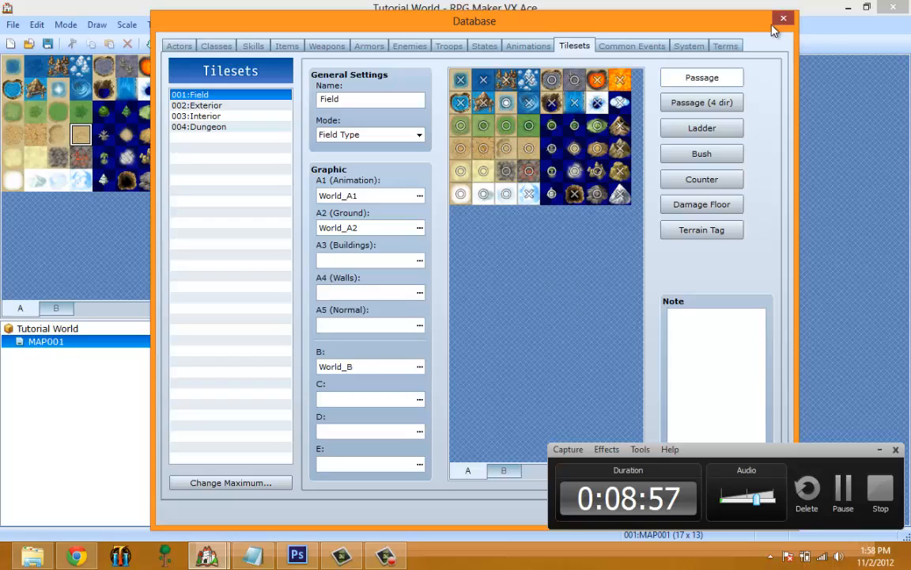
click(775, 24)
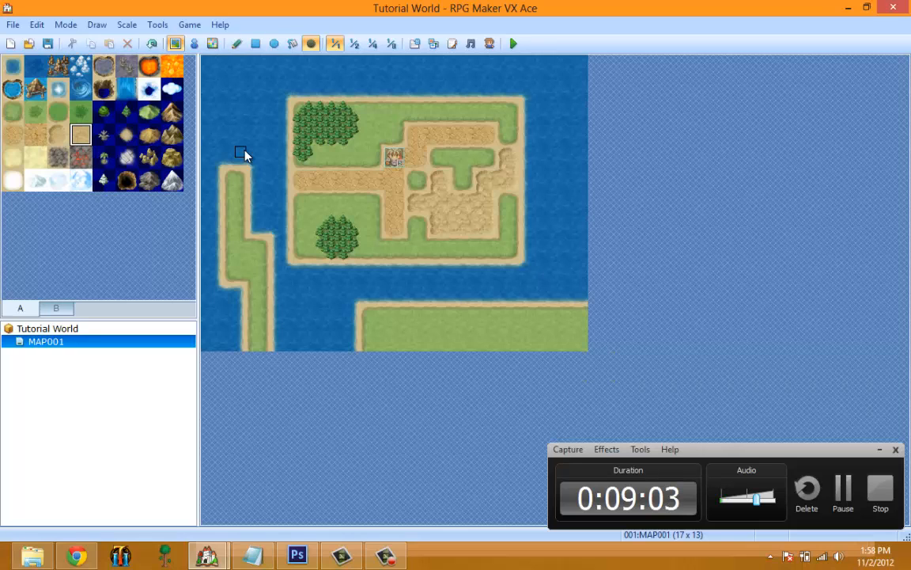
Open the Resource Manager, look through the Battlebacks1, Battlebacks2, Battlers and Faces graphics folders, and close it.
click(155, 26)
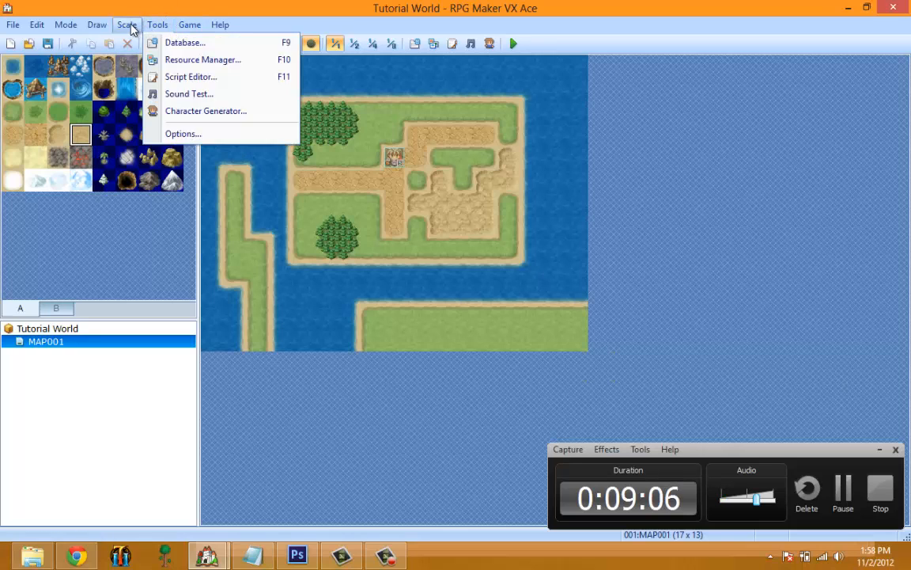
click(188, 61)
click(352, 156)
click(354, 166)
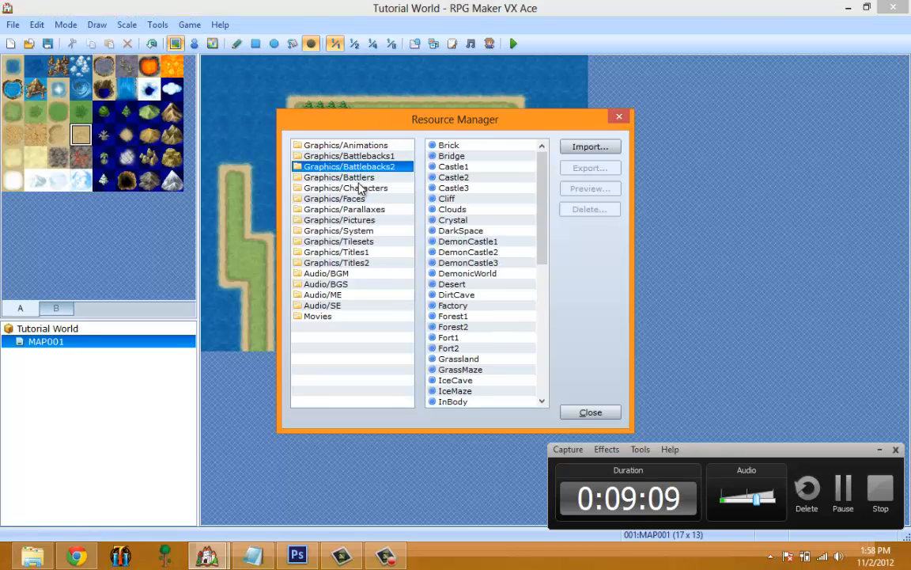
click(357, 178)
click(354, 198)
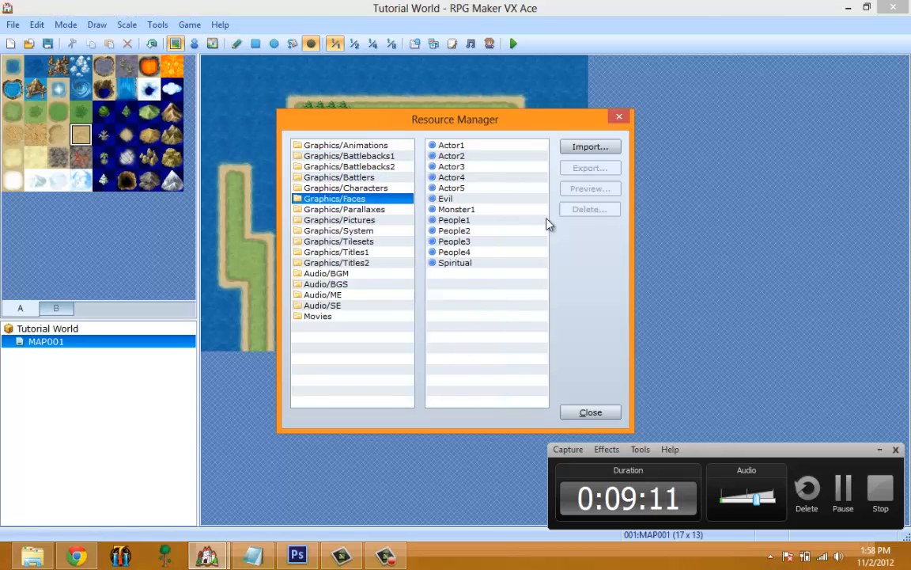
click(620, 116)
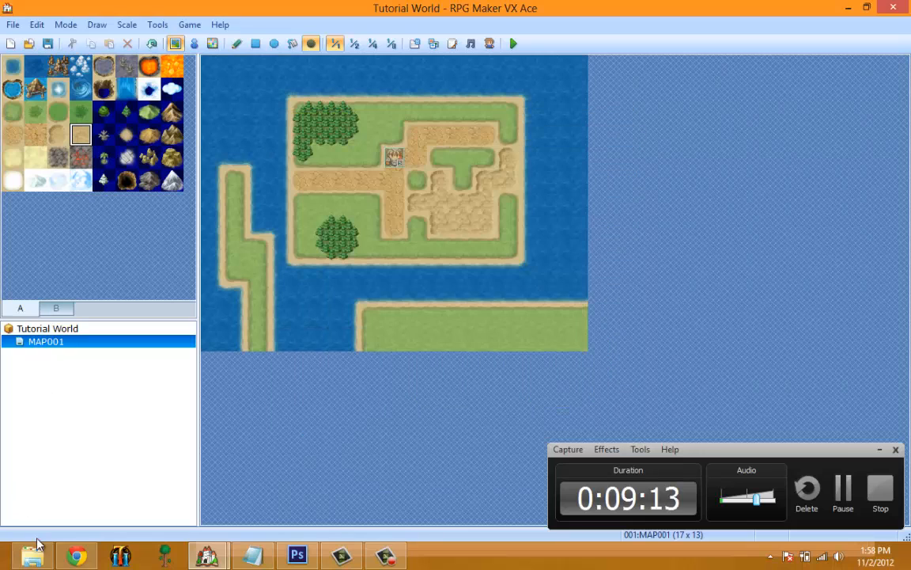
Switch to Chrome, look through the open browser tabs, and return to RPG Maker VX Ace.
click(76, 556)
click(190, 5)
drag(90, 6, 424, 5)
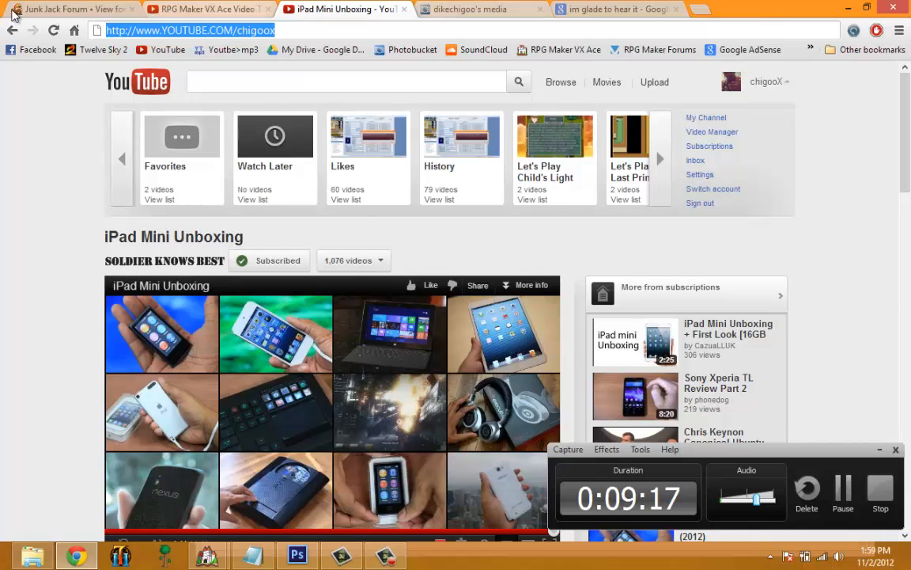
click(844, 7)
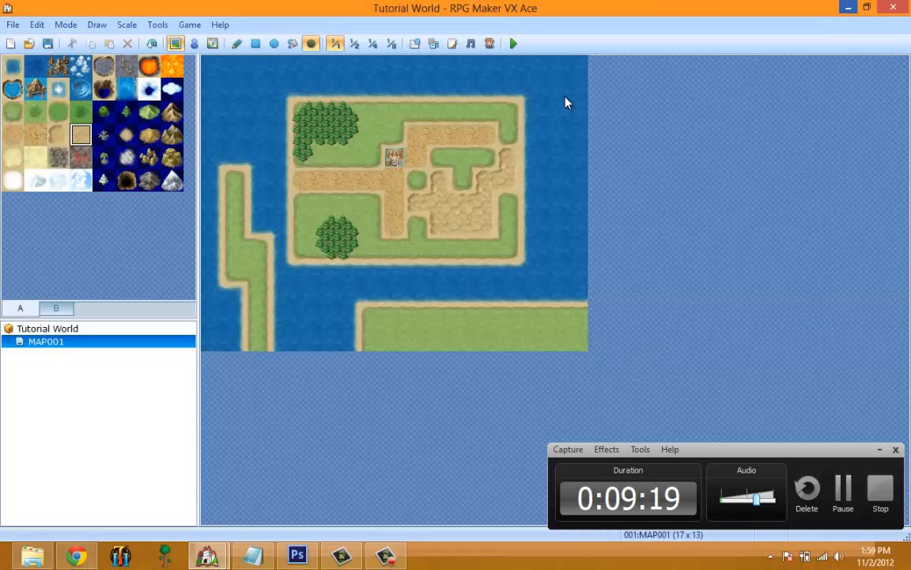
Open the Script Editor, look through the script list down to the Materials and Main Process sections, and close it.
click(157, 24)
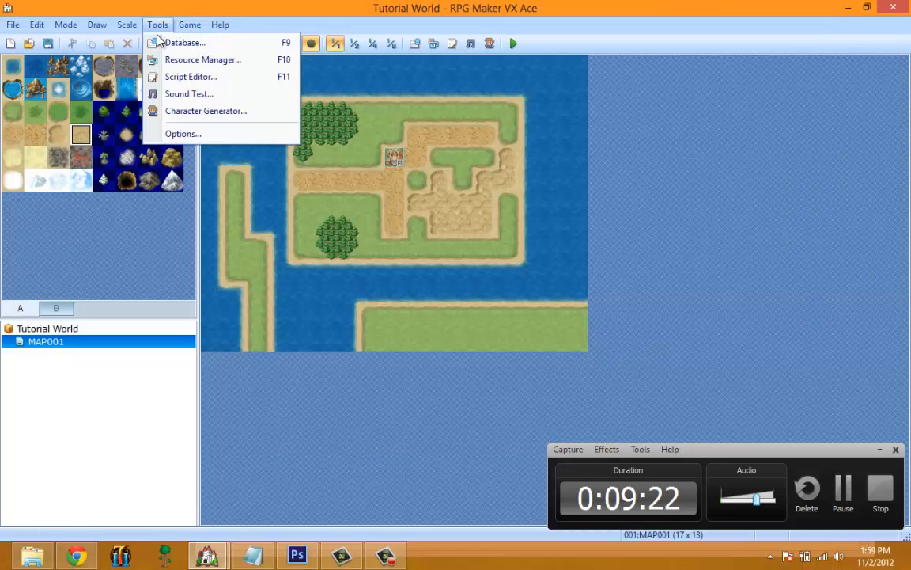
click(196, 77)
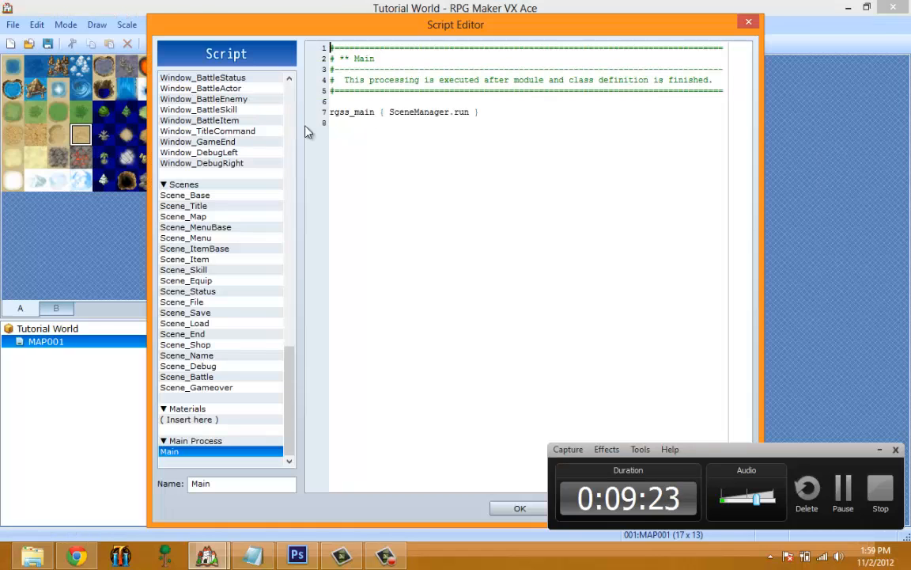
drag(289, 381, 298, 96)
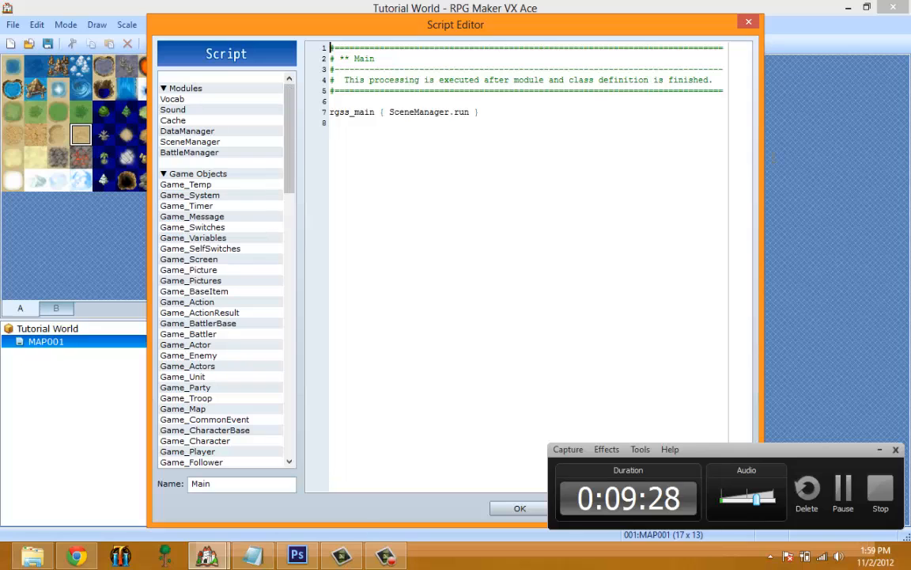
drag(291, 106, 291, 454)
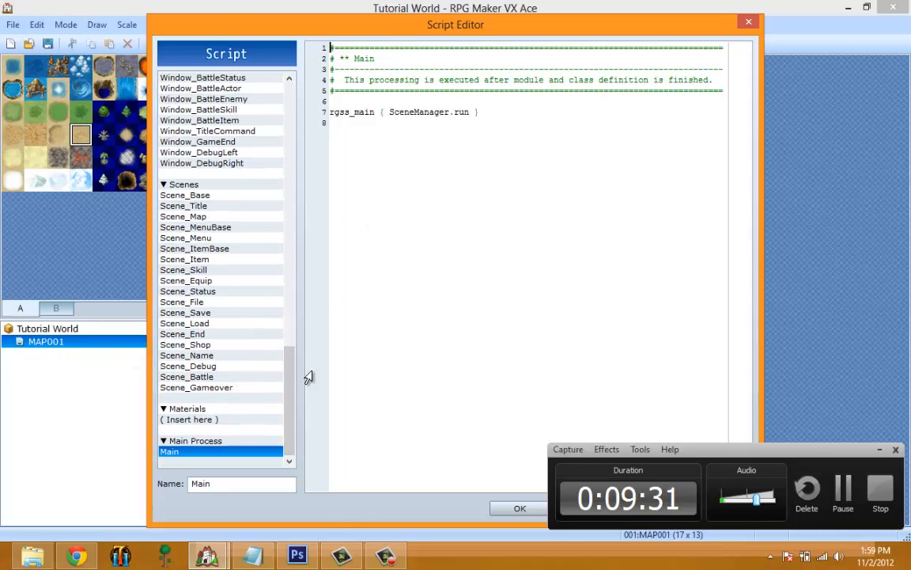
drag(289, 391, 241, 413)
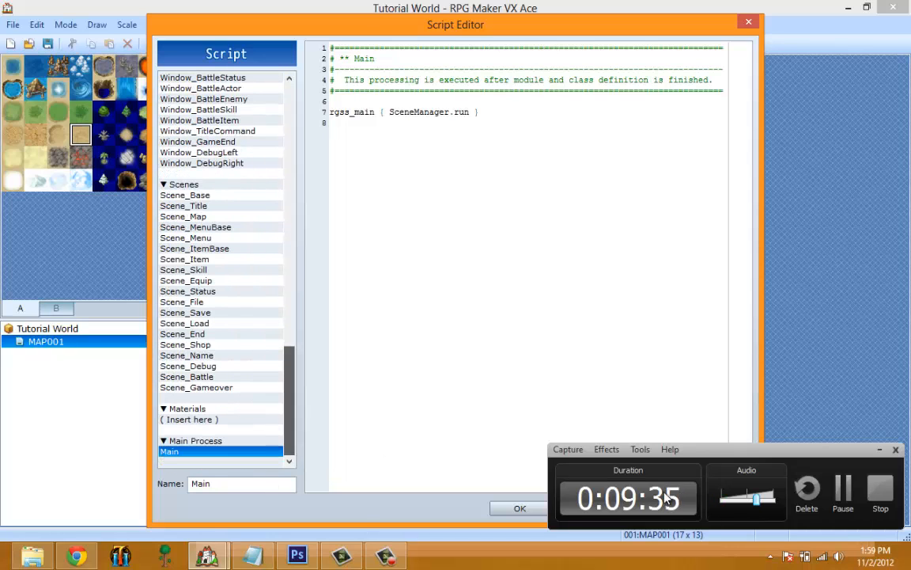
click(222, 420)
click(220, 441)
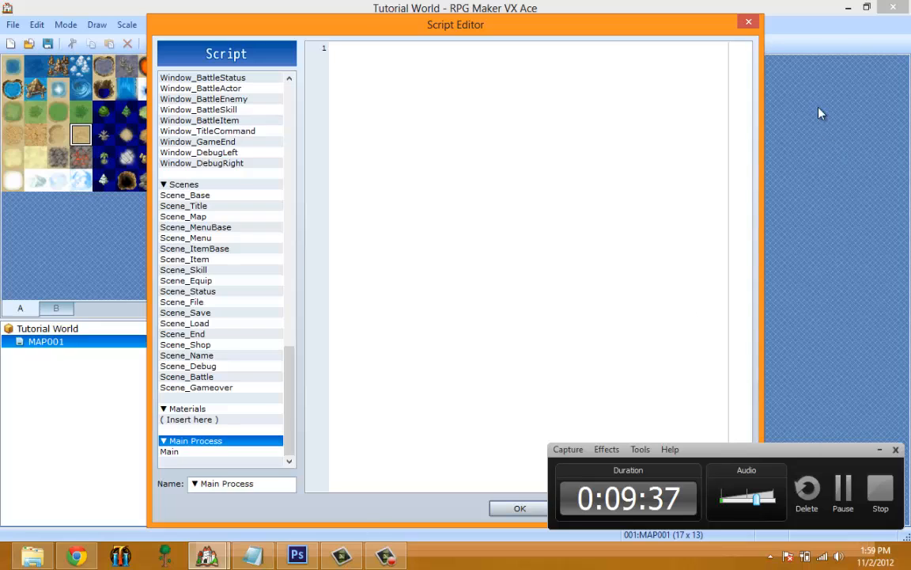
click(748, 22)
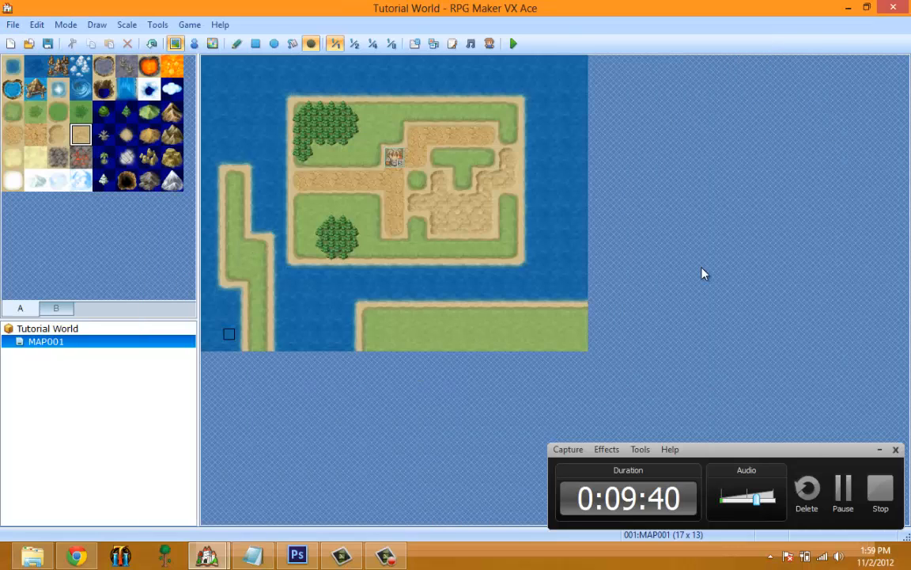
Open the Sound Test, look at the BGM and BGS lists, and play the Dungeon2 background music.
click(155, 25)
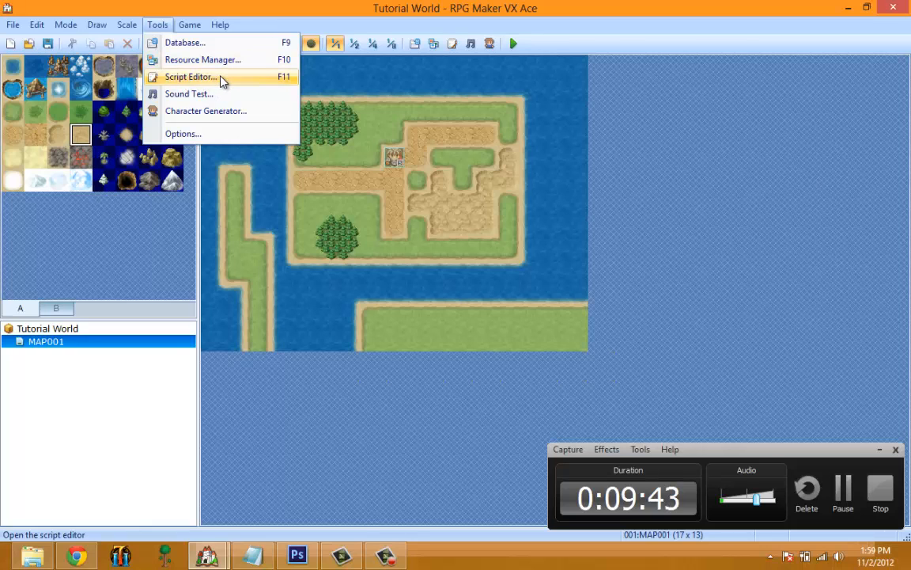
click(208, 94)
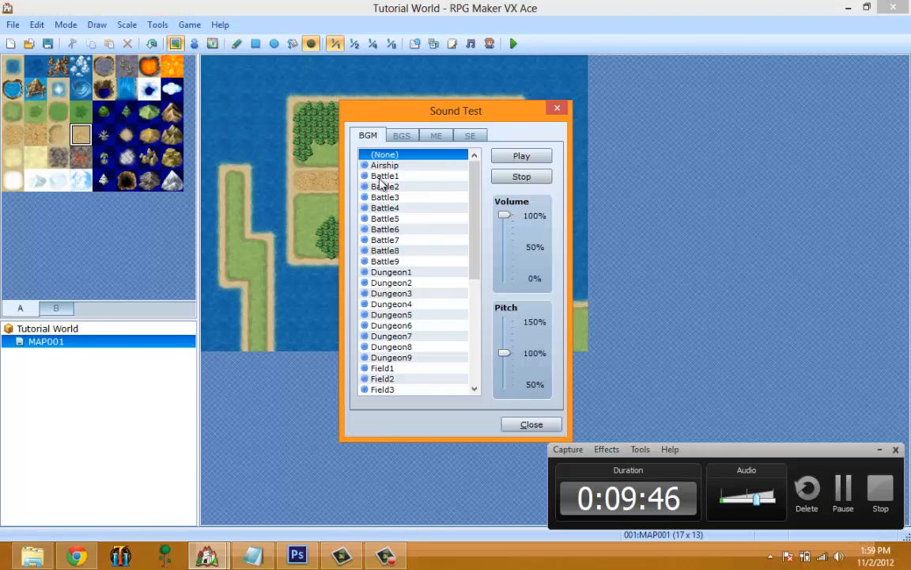
click(420, 207)
click(402, 135)
click(368, 135)
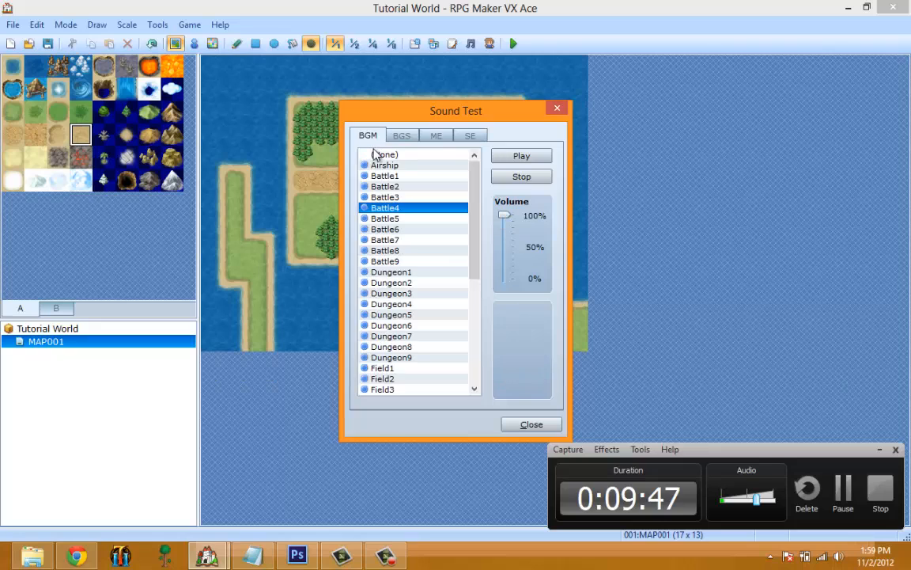
click(395, 282)
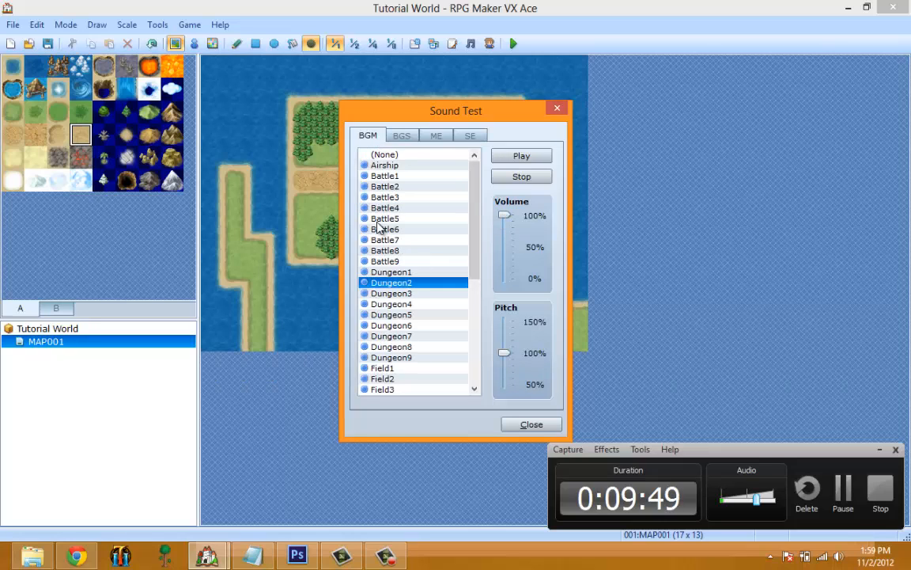
click(547, 158)
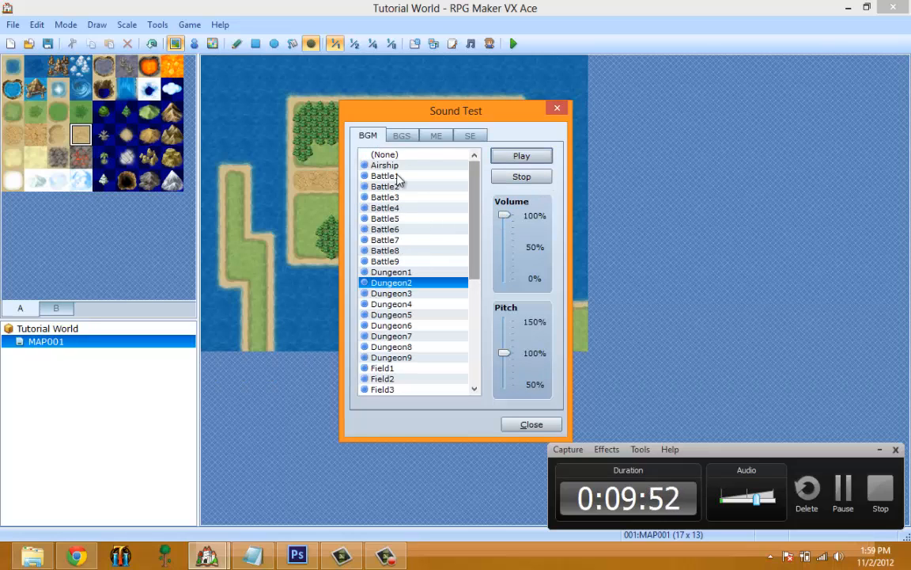
Stop the background music in the Sound Test, look at the BGS, ME and SE lists, and close it.
click(409, 136)
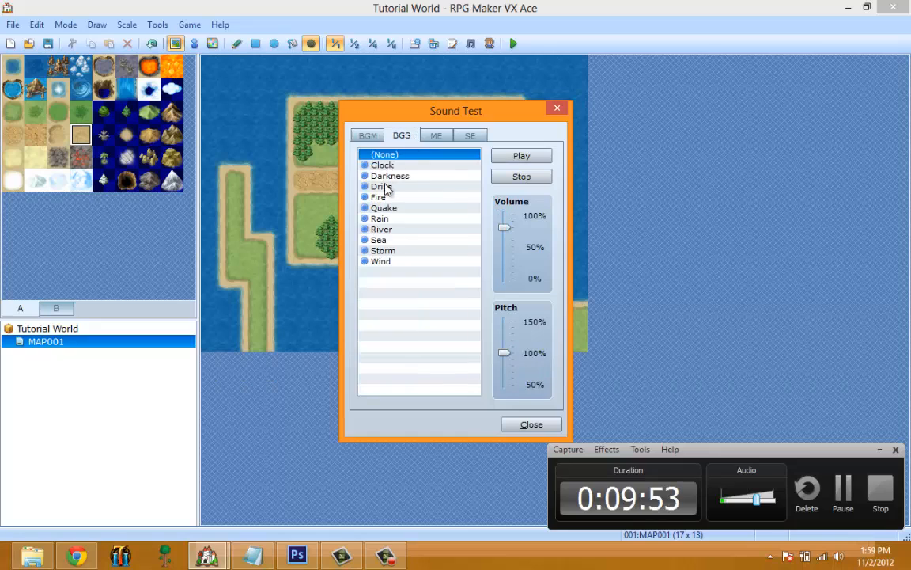
click(366, 136)
click(538, 176)
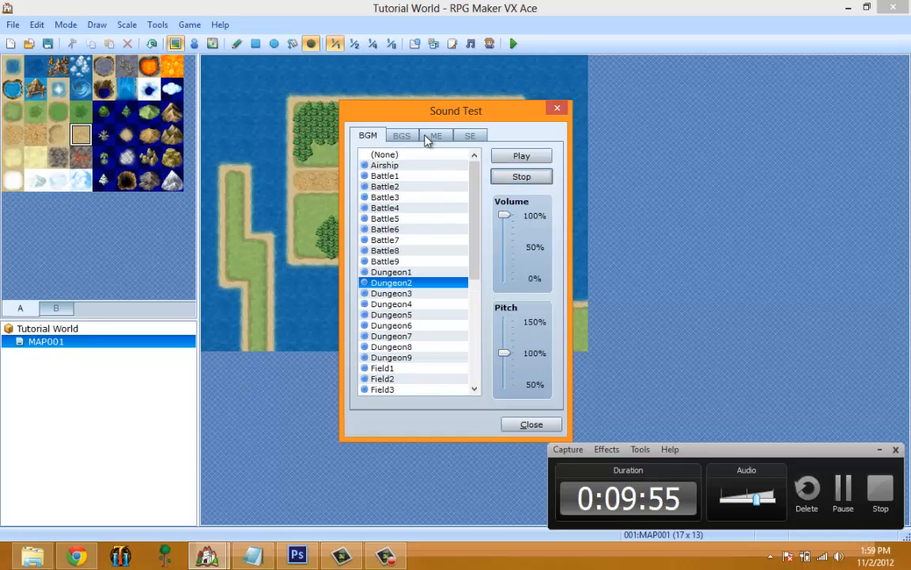
click(435, 136)
click(469, 136)
click(557, 107)
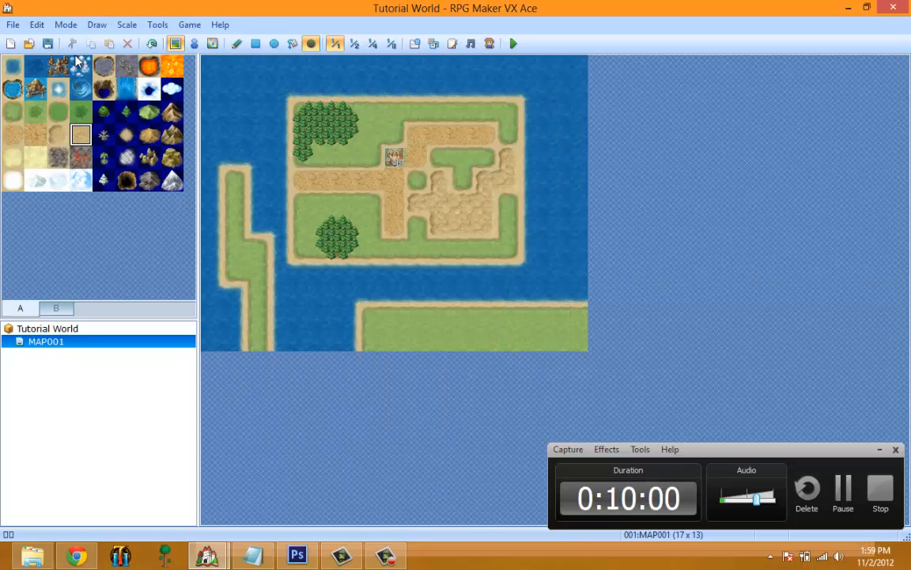
Open the Character Generator and compare the default Male and Female character options.
click(157, 25)
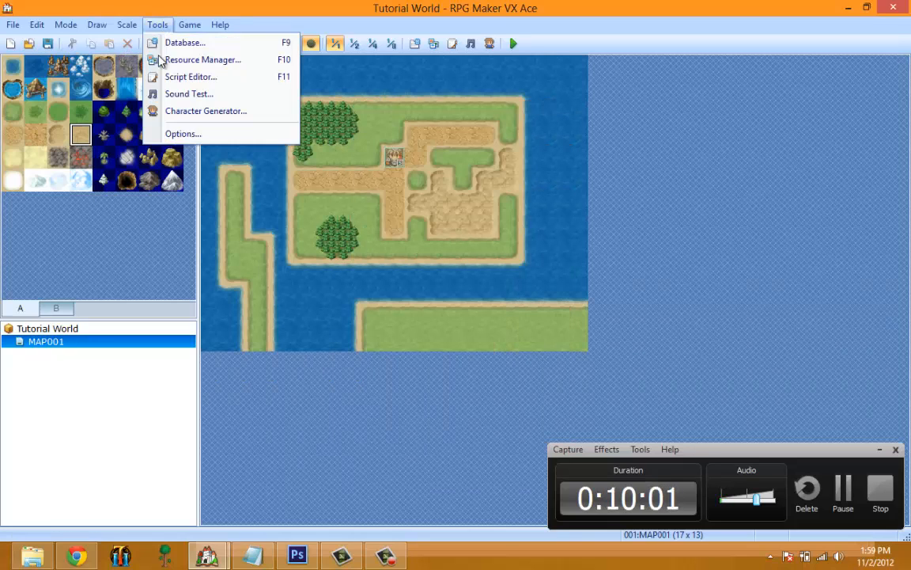
click(211, 110)
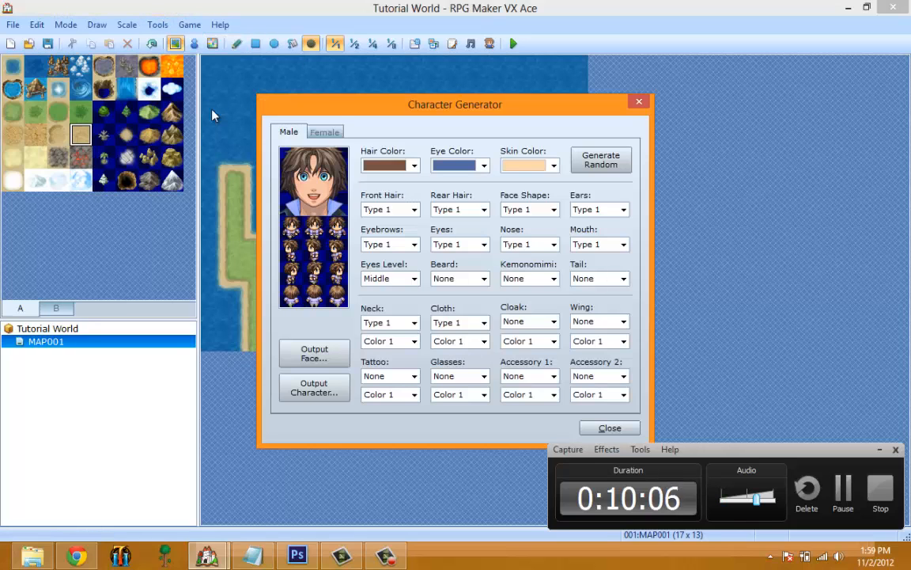
click(324, 132)
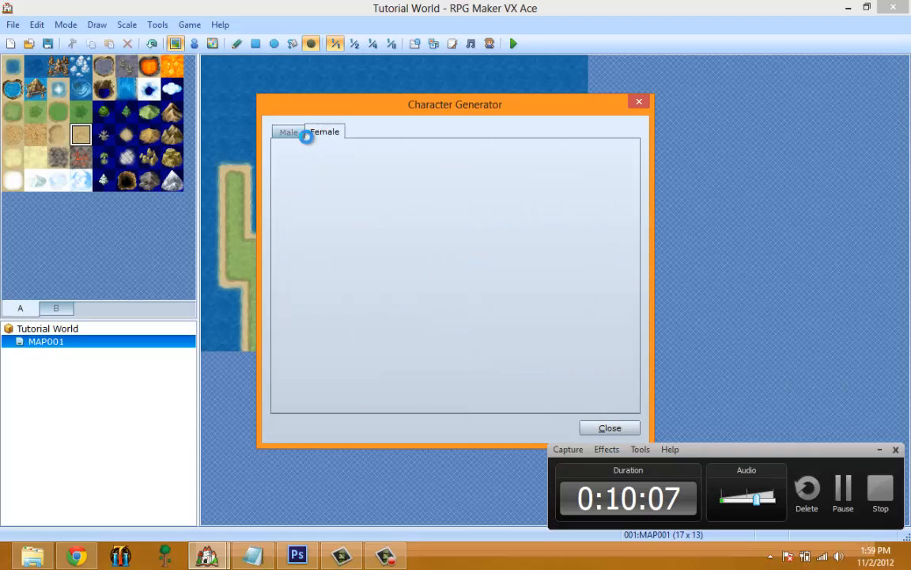
click(287, 135)
click(322, 135)
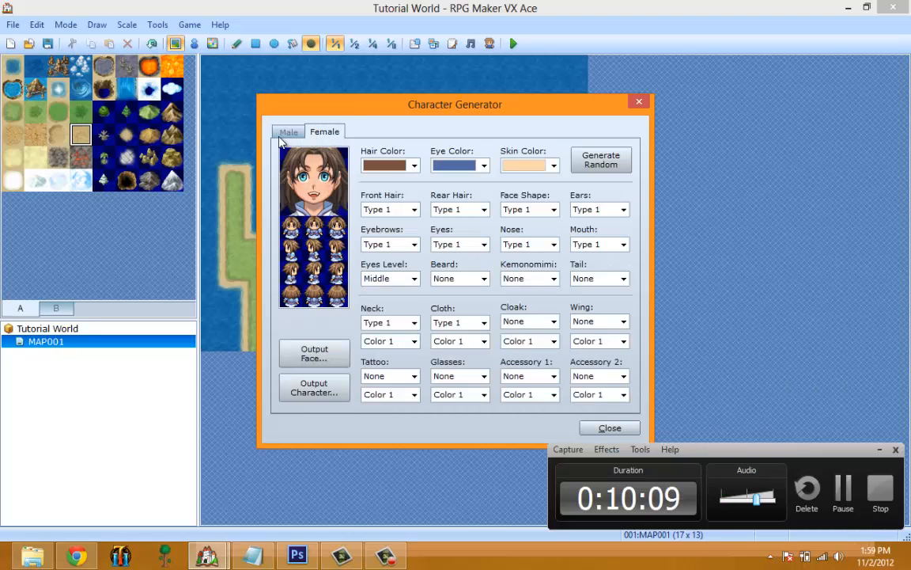
click(282, 135)
click(321, 136)
click(291, 134)
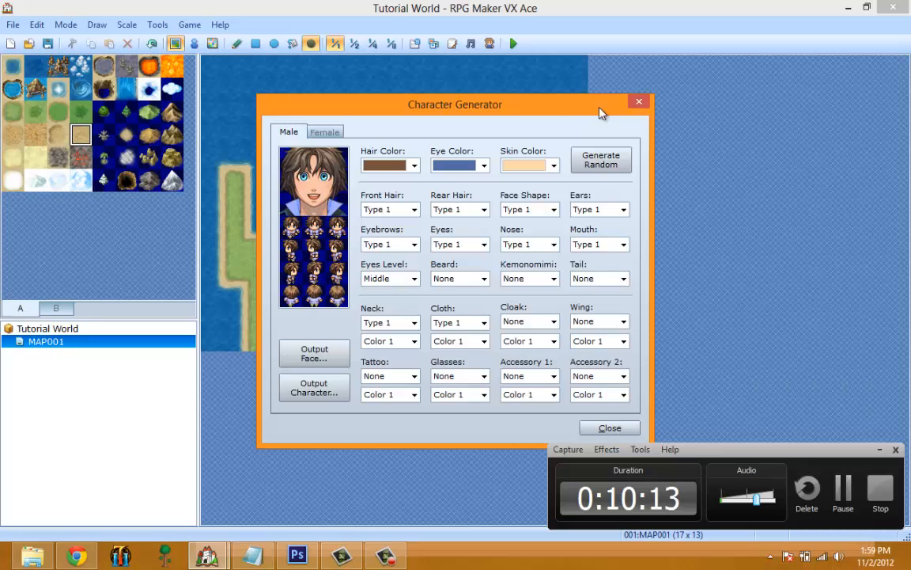
click(324, 134)
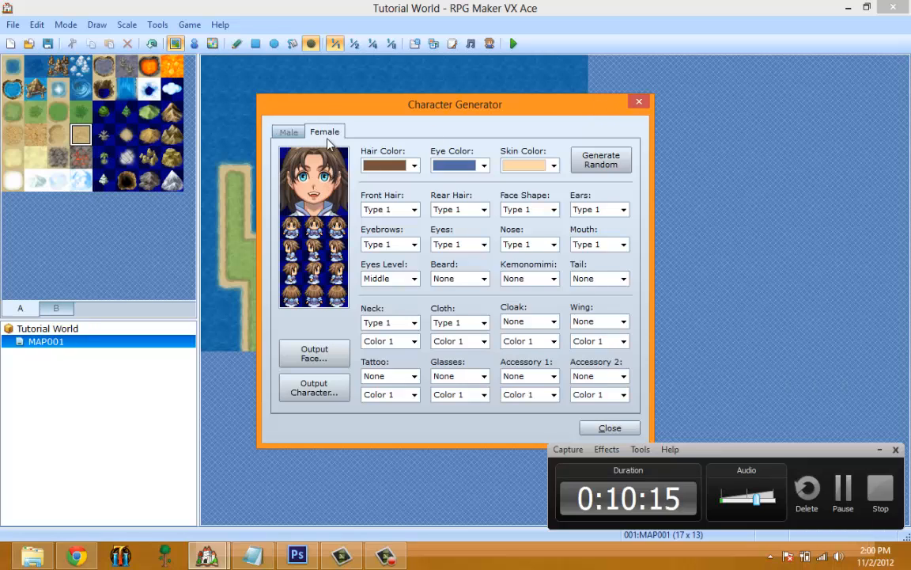
click(289, 135)
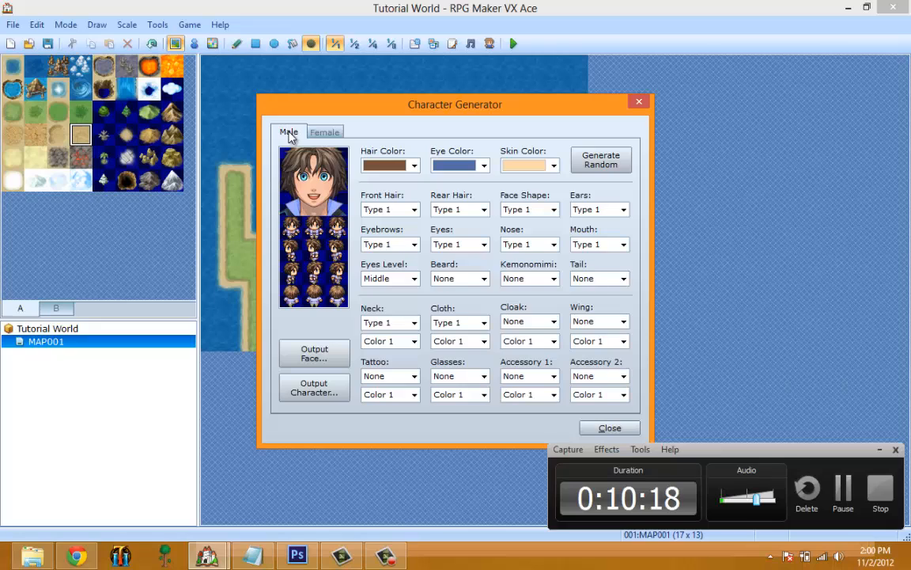
click(325, 132)
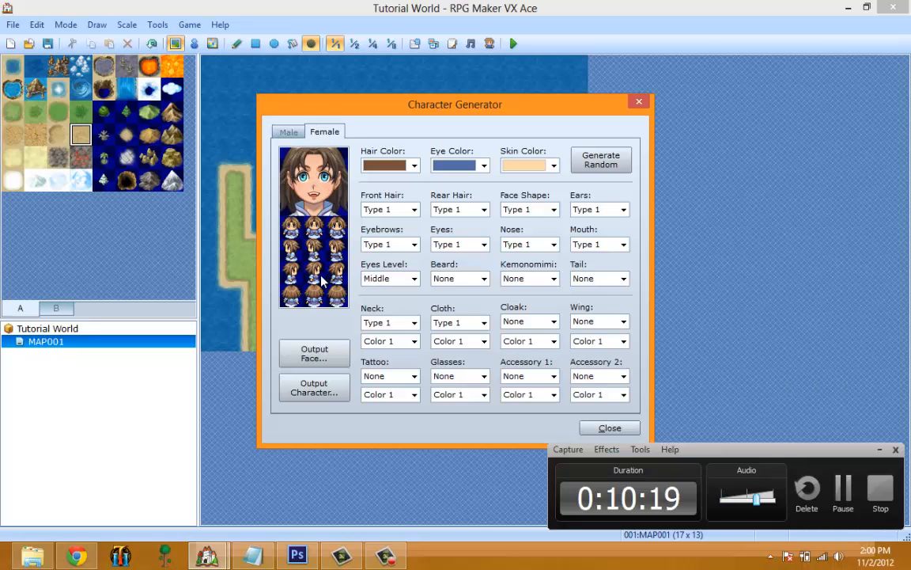
Preview the female character's front hair styles from Type 4 through Type 12, and close the Character Generator.
click(413, 209)
click(388, 271)
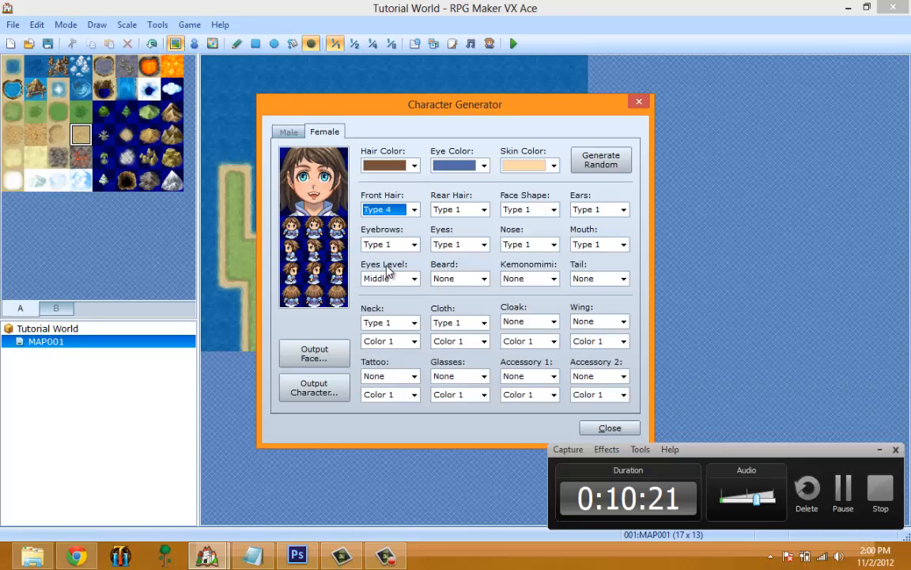
key(Down)
key(Down)
key(Down)
key(Down)
key(Down)
key(Down)
key(Down)
key(Down)
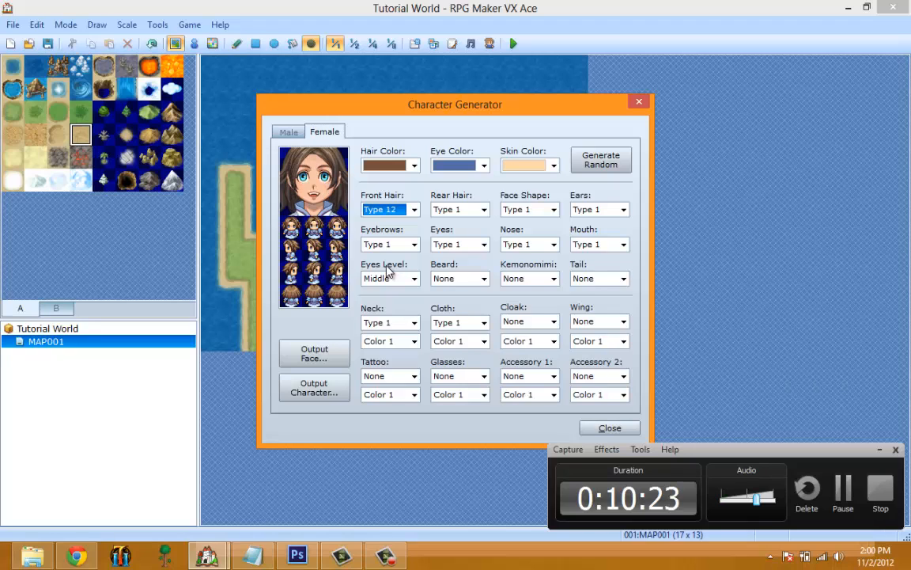
click(637, 100)
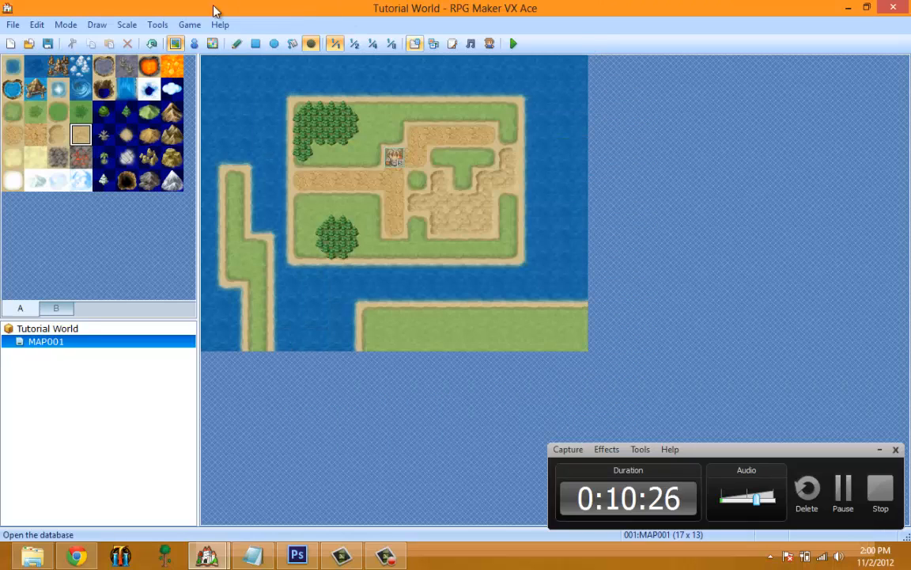
Start a playtest of the game, saving the changes to Tutorial World, and close the game at its title screen.
click(162, 26)
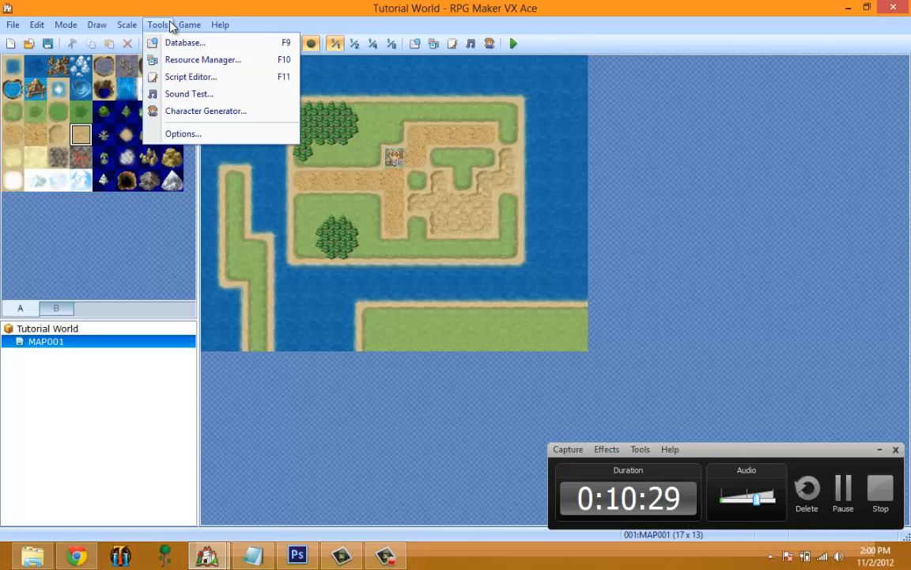
mouse_move(190, 28)
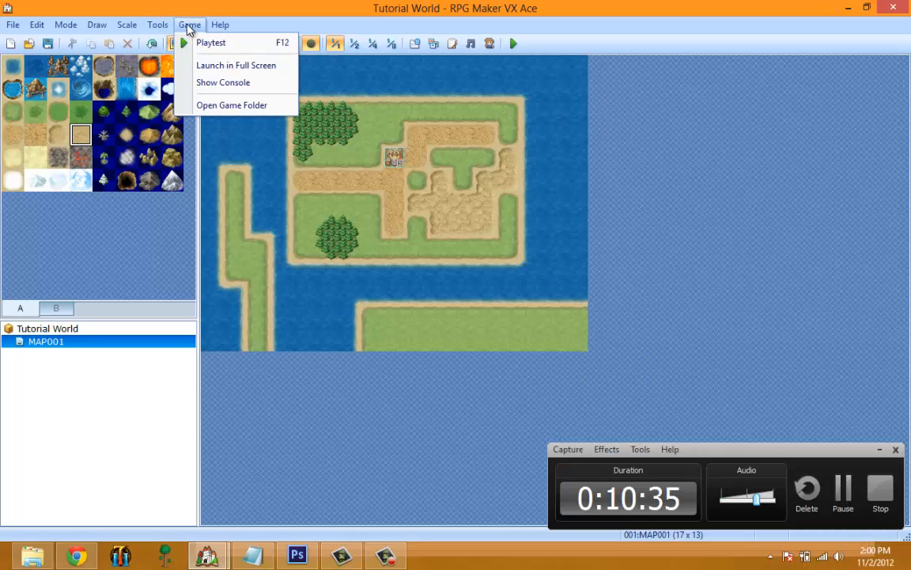
click(204, 44)
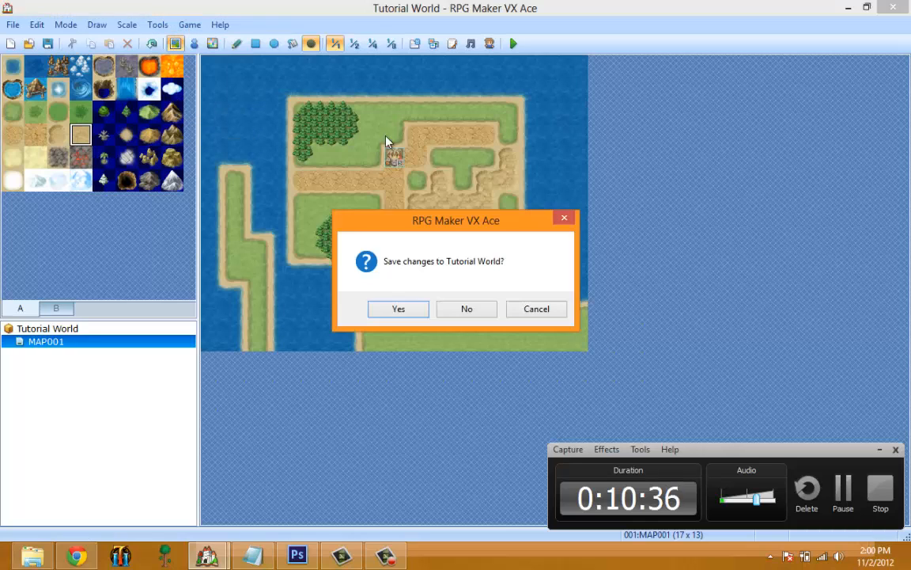
click(398, 313)
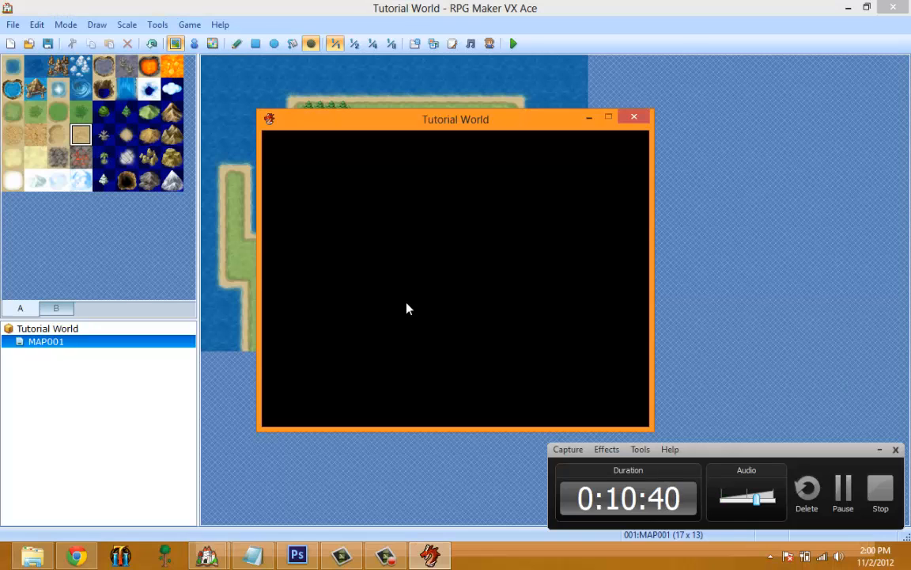
click(638, 117)
Open the Tutorial World game folder, look over its files and subfolders, and close it.
click(183, 22)
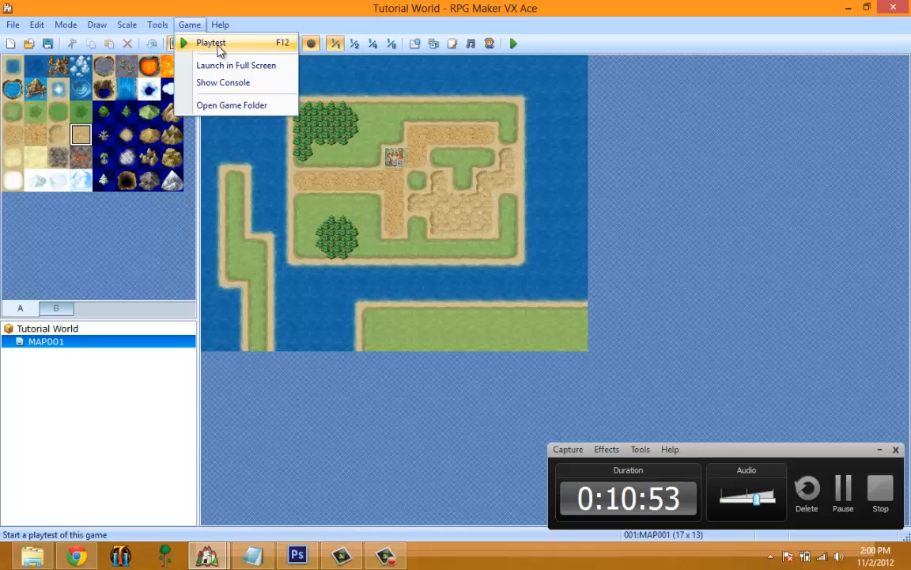
click(218, 109)
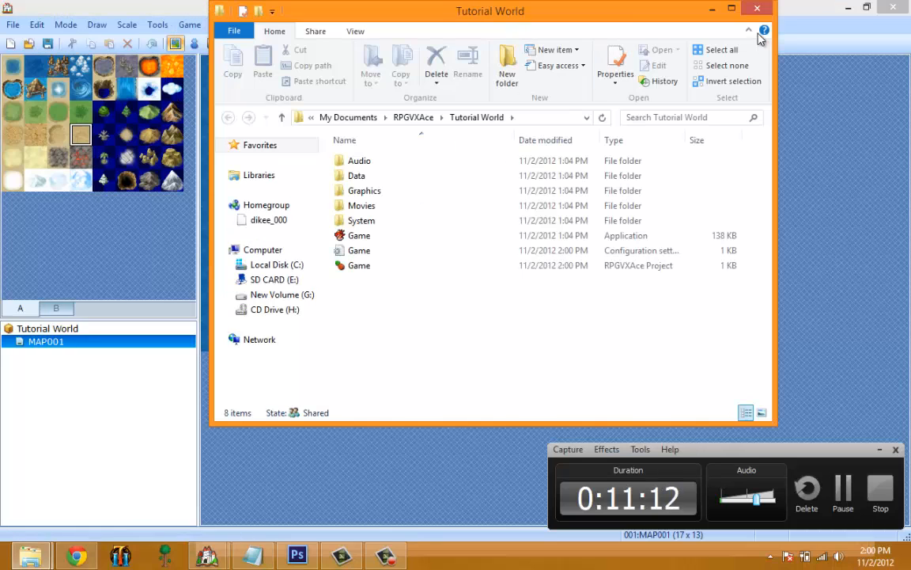
click(757, 9)
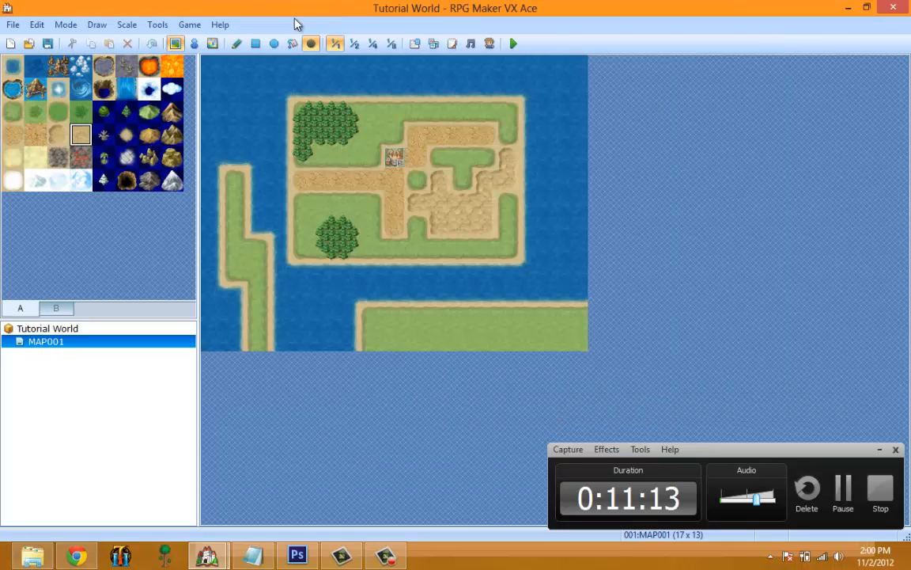
Open the help contents and look through introductory topics such as Menu Bar, Using Support Tools and What Is RPG Maker VX Ace?
click(225, 25)
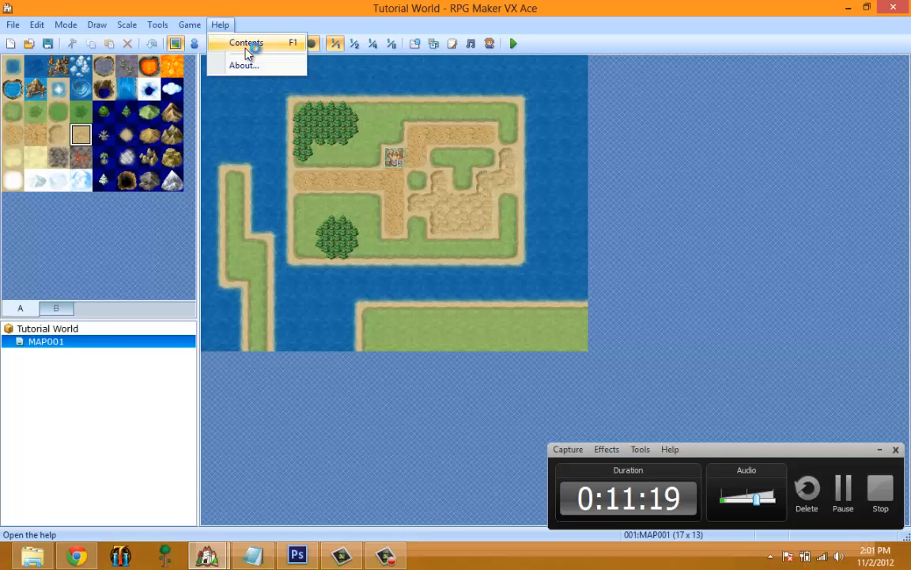
click(246, 46)
click(60, 82)
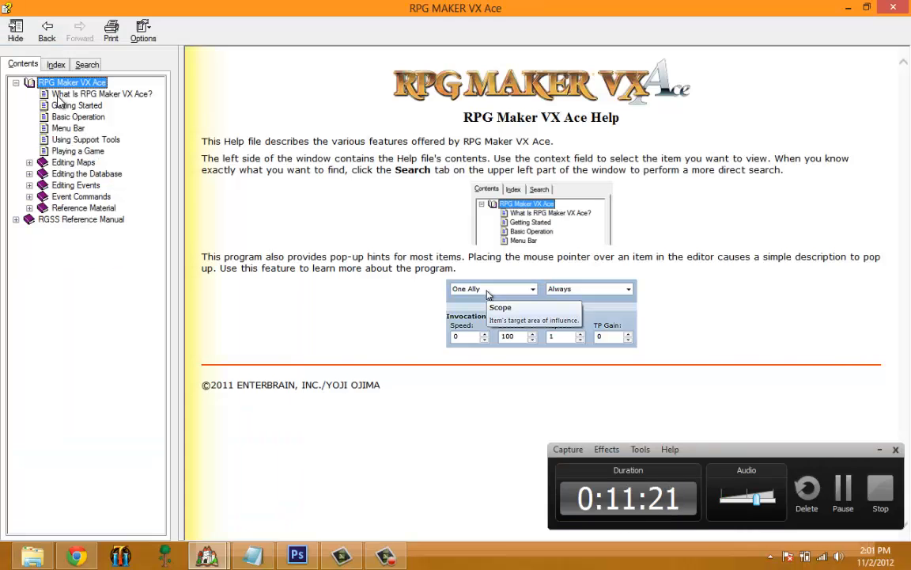
click(79, 93)
click(72, 105)
click(67, 128)
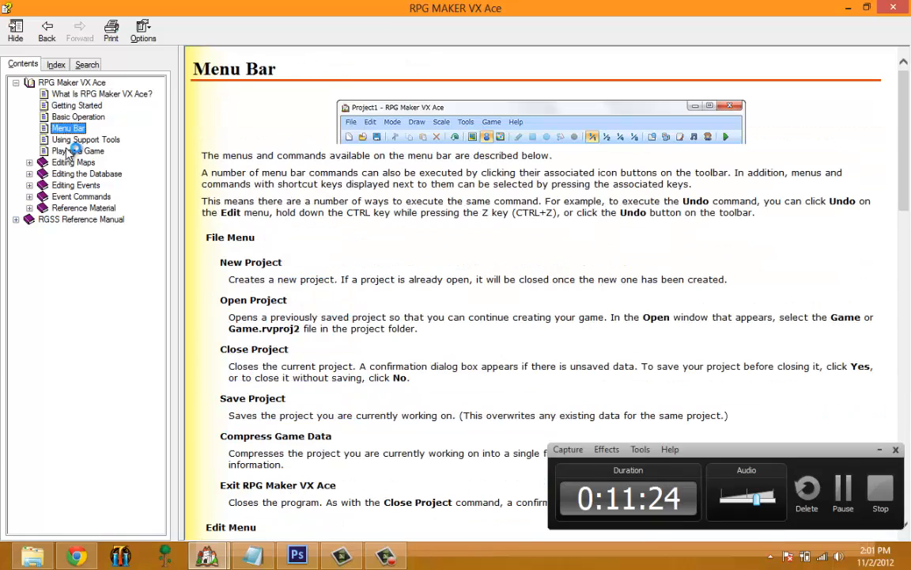
click(77, 151)
click(84, 139)
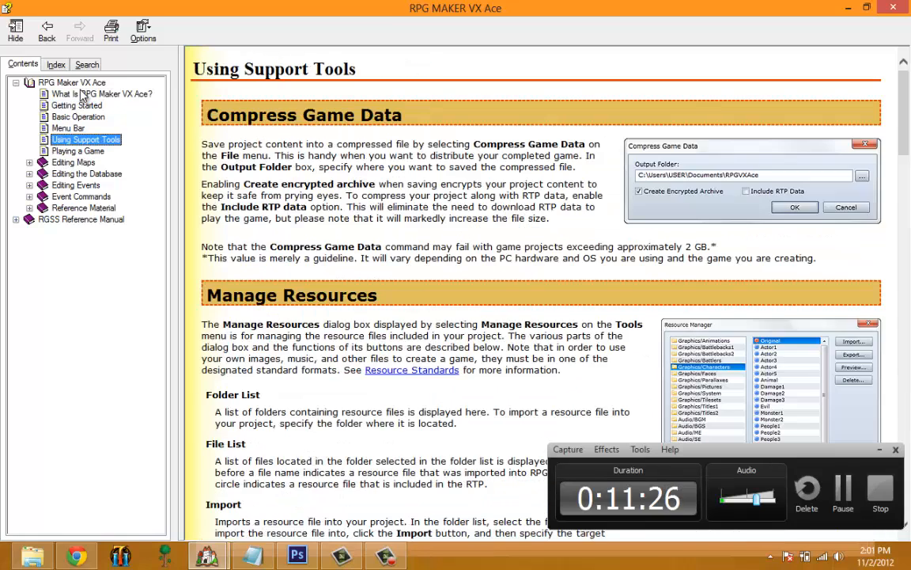
click(82, 93)
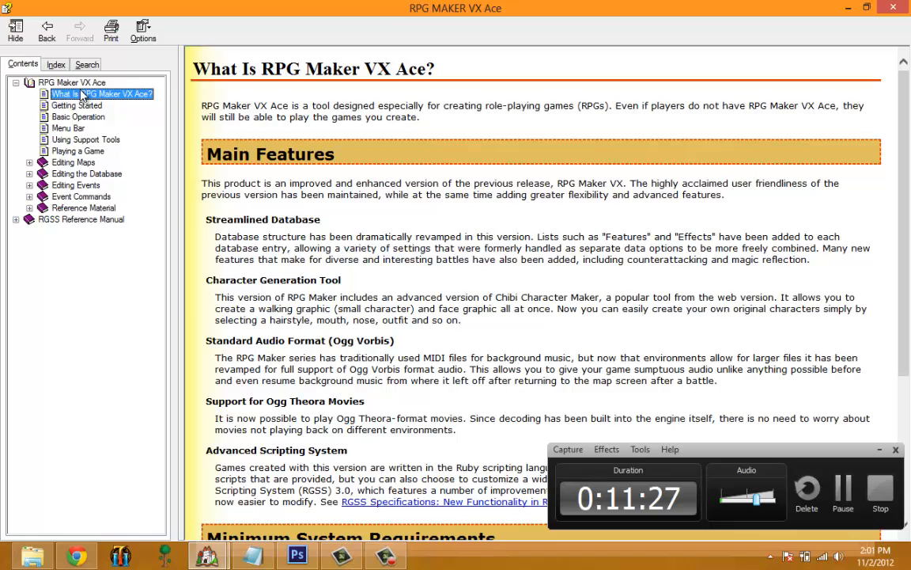
click(341, 206)
Look at the help's main page, Editing Events and Playing a Game, collapse the RPG Maker VX Ace topics, and minimize the help.
click(53, 86)
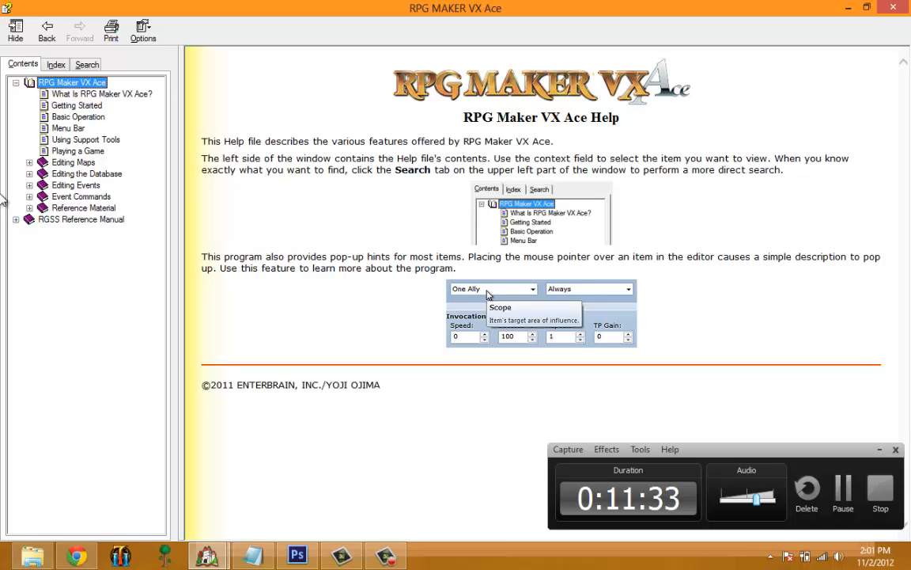
click(93, 139)
click(79, 151)
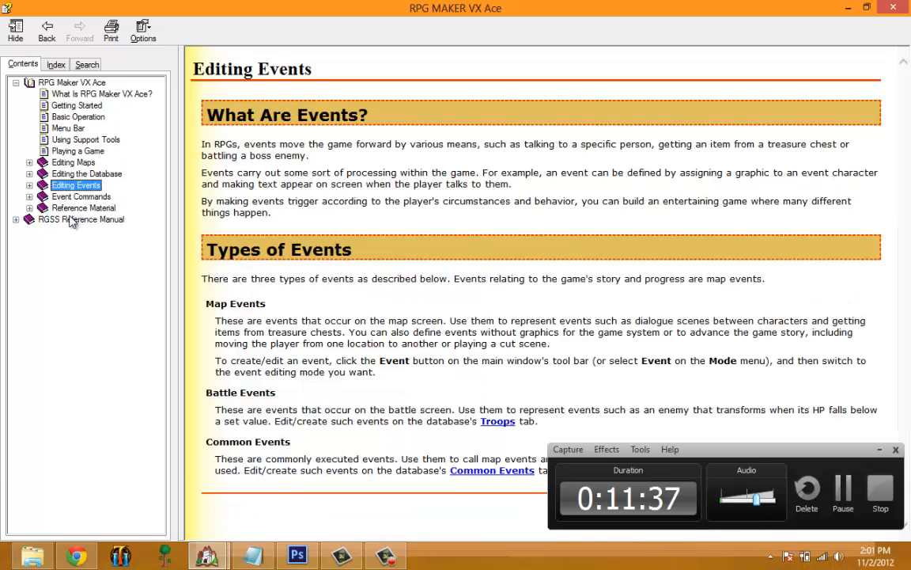
click(16, 82)
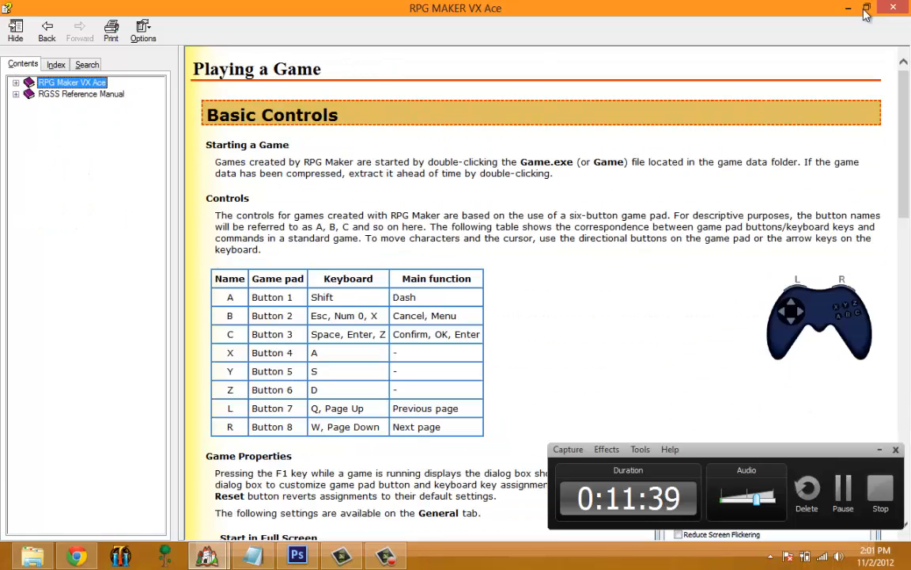
click(851, 9)
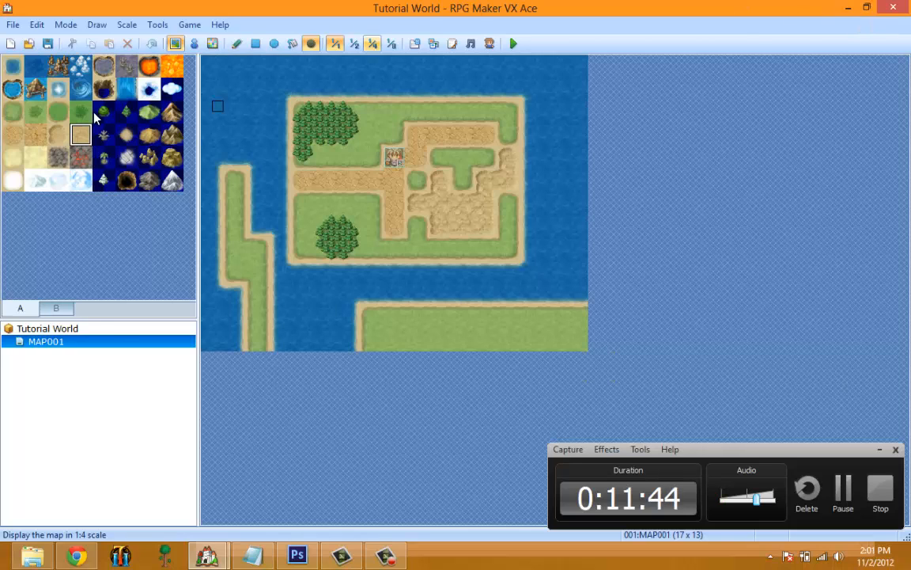
Select the dark red ground tile and set the transparent color's red value to 187 in the editor options.
click(81, 156)
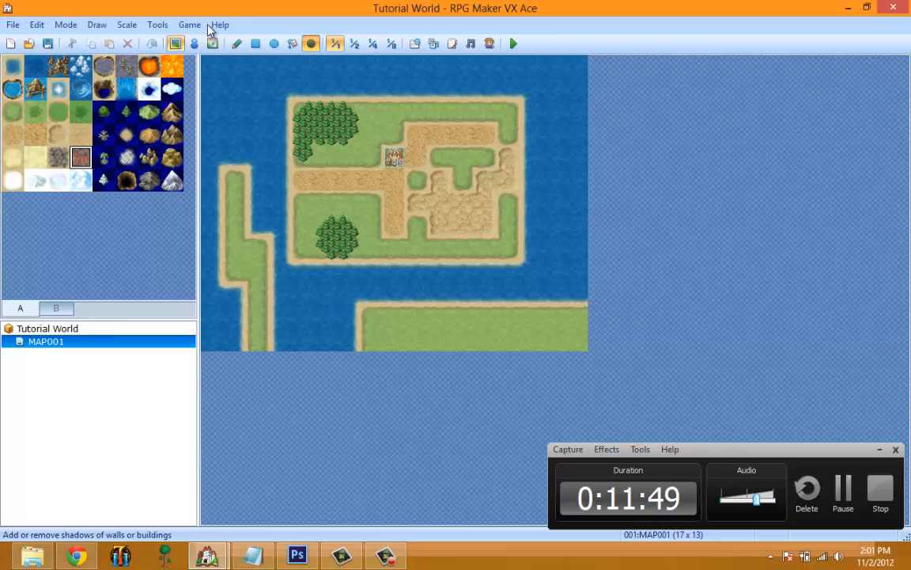
click(157, 25)
click(170, 135)
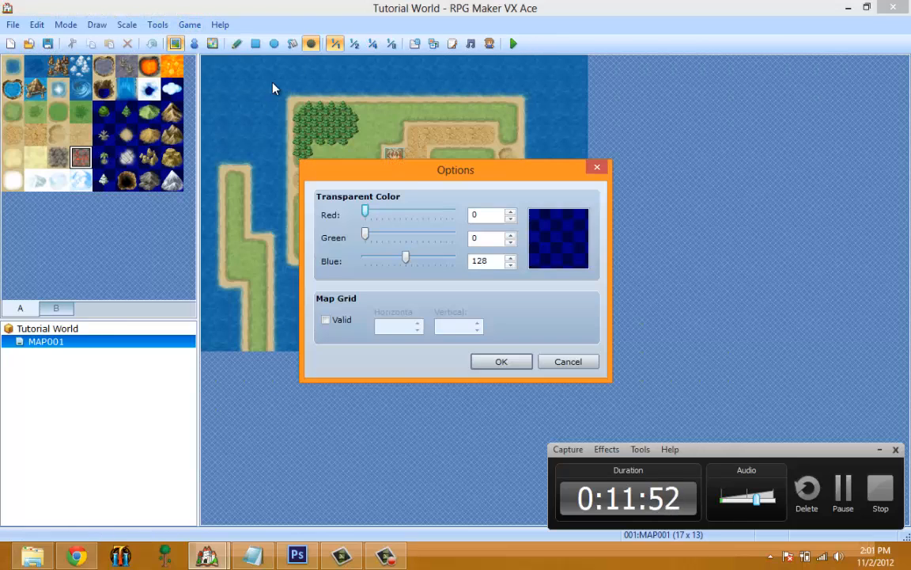
drag(432, 182, 367, 147)
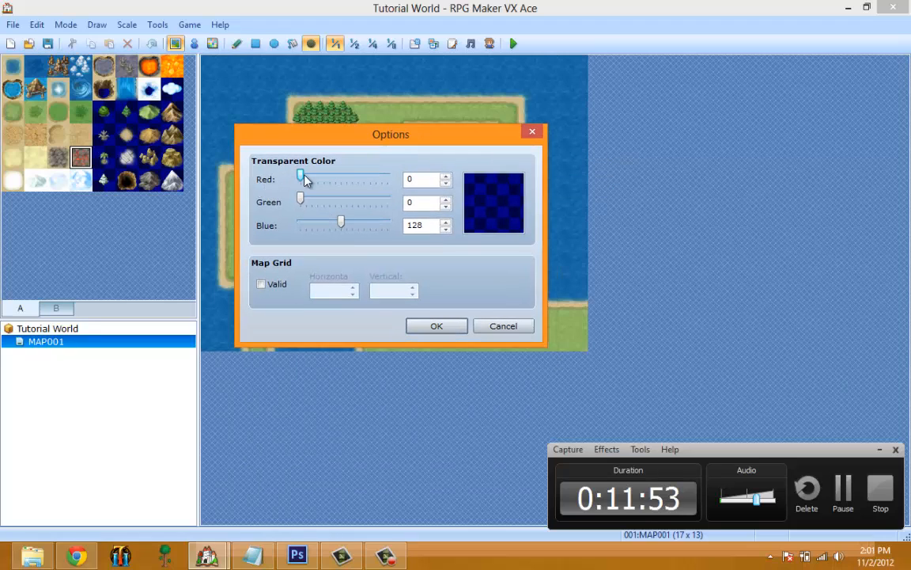
drag(301, 180, 363, 179)
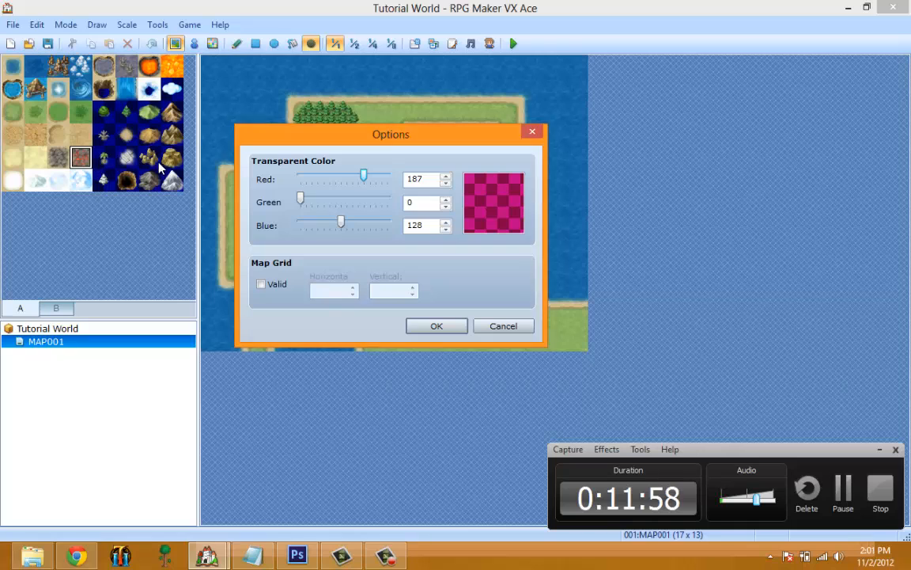
click(435, 326)
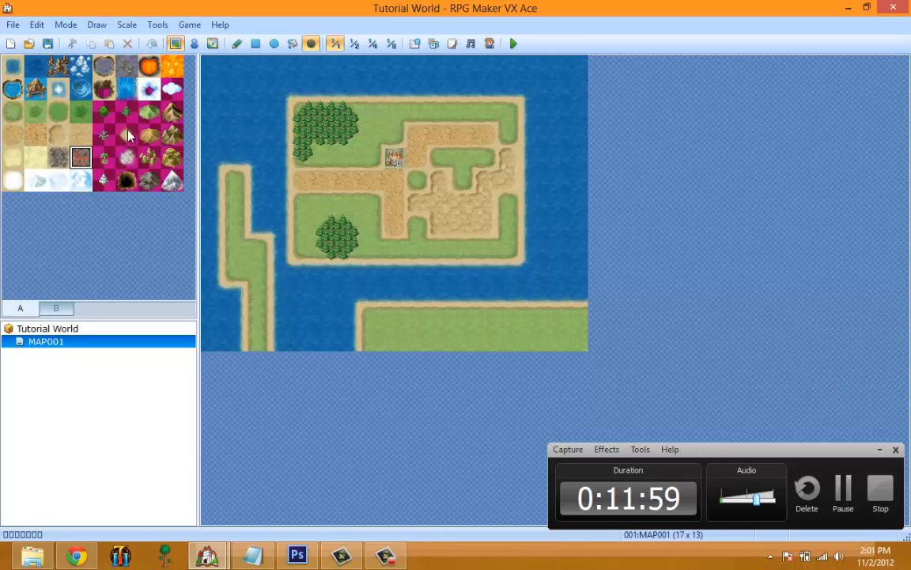
Set the transparent color to red 255, green 255 and blue 255 in the editor options.
click(158, 24)
click(180, 134)
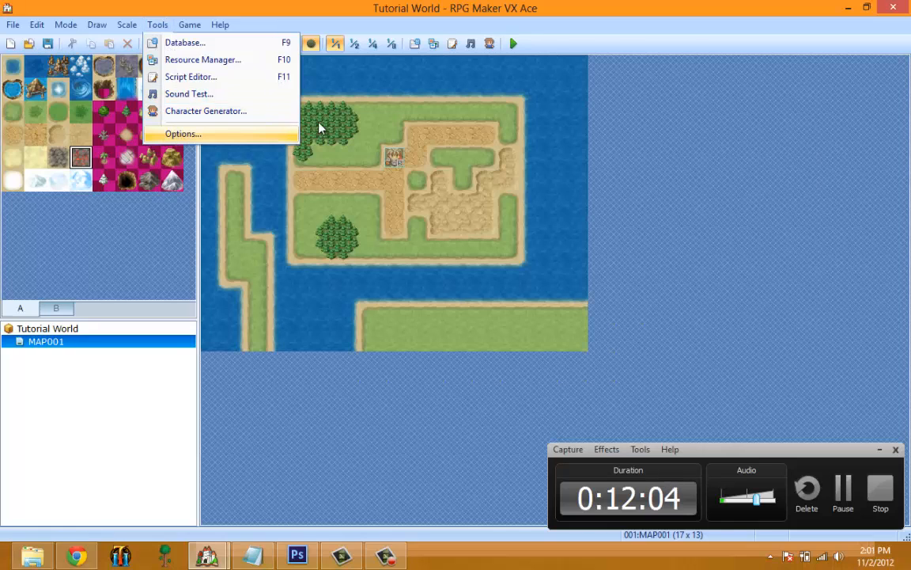
drag(426, 212, 307, 217)
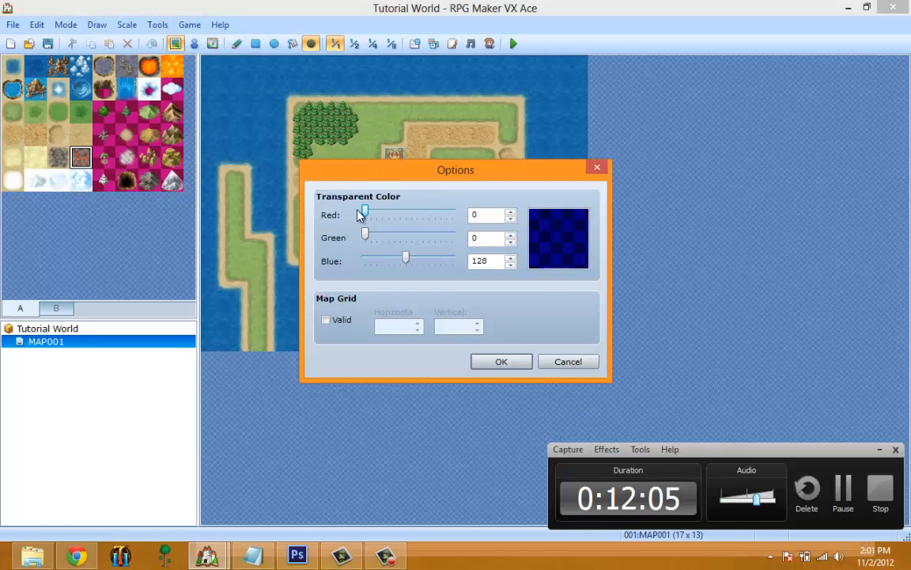
drag(366, 213, 452, 210)
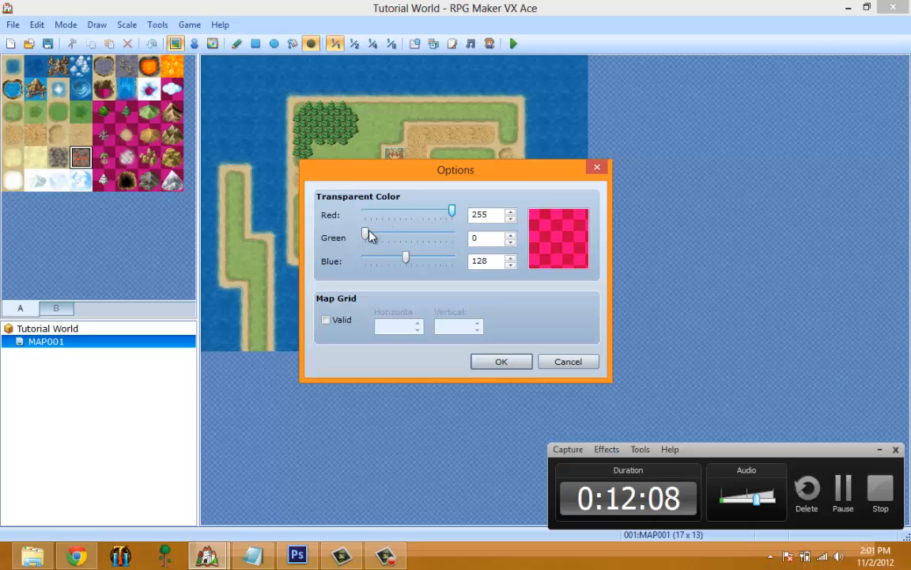
drag(366, 234, 546, 236)
drag(402, 263, 551, 277)
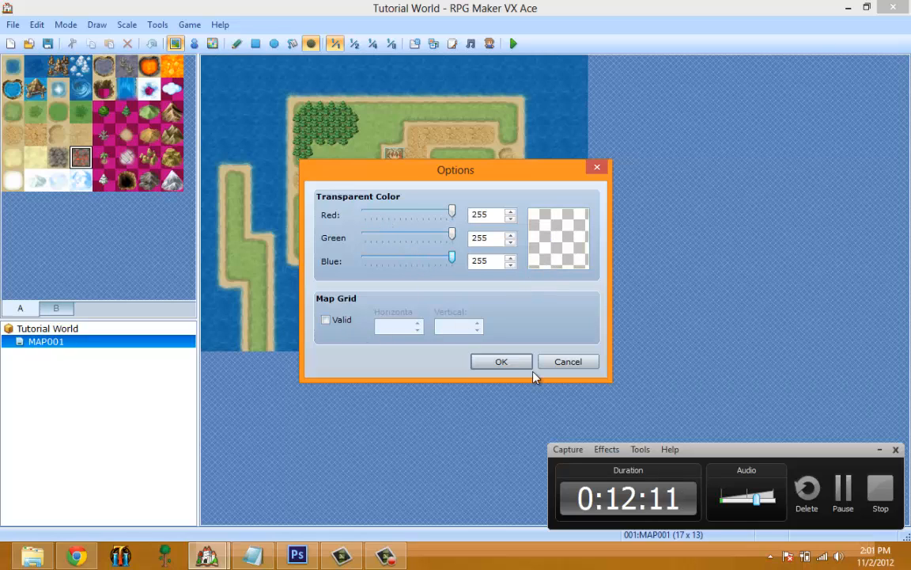
click(501, 362)
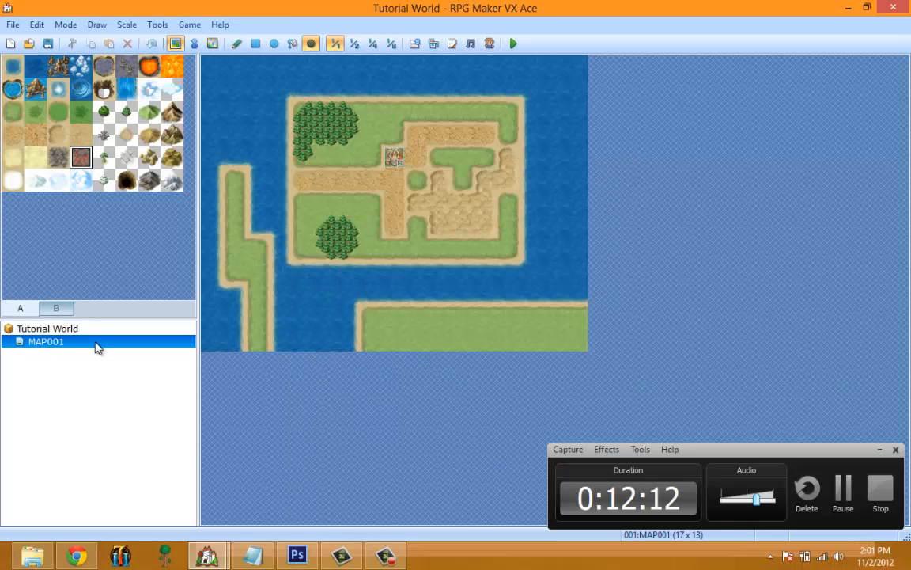
click(157, 24)
click(184, 43)
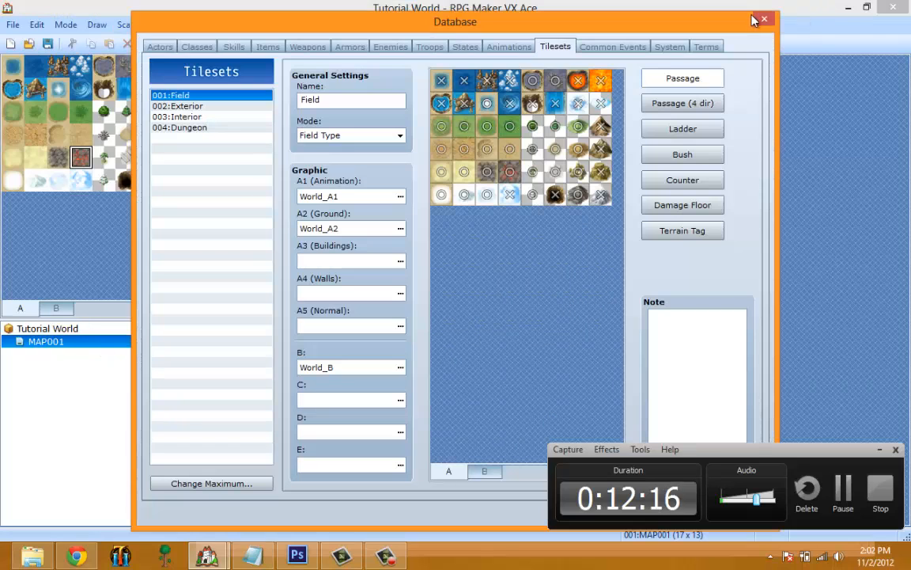
click(754, 21)
Enable the map grid in the editor options with horizontal and vertical spacing of 10.
click(158, 24)
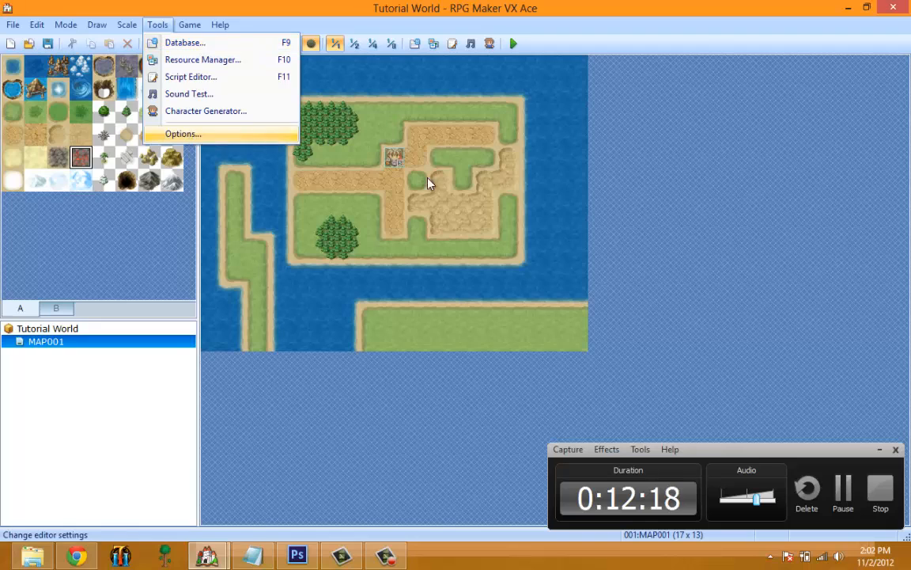
key(Return)
click(333, 320)
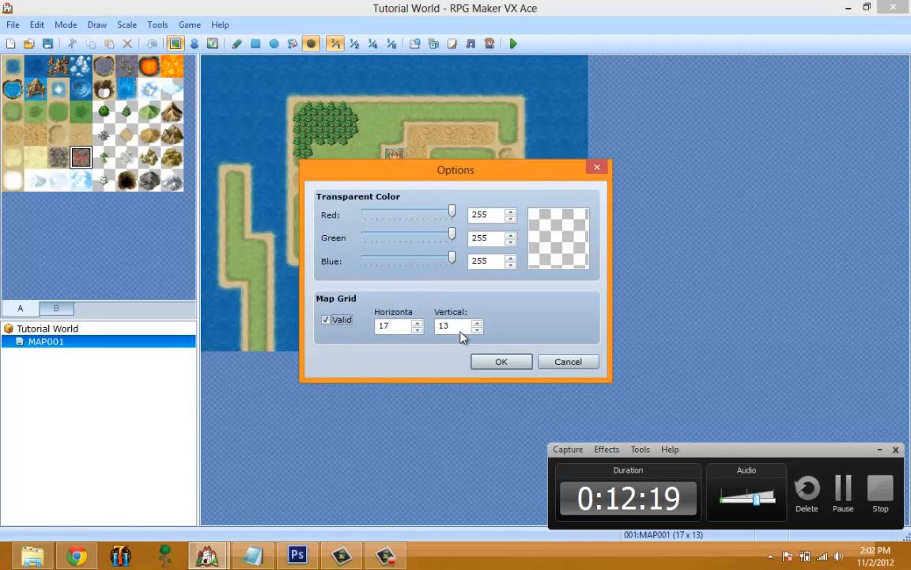
click(417, 322)
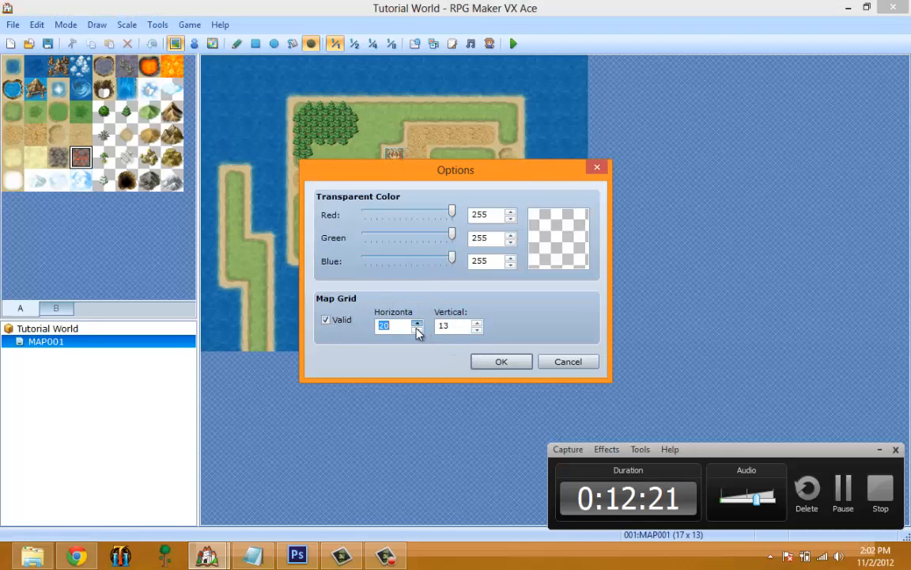
triple_click(420, 332)
drag(459, 327, 351, 331)
text(10)
click(501, 362)
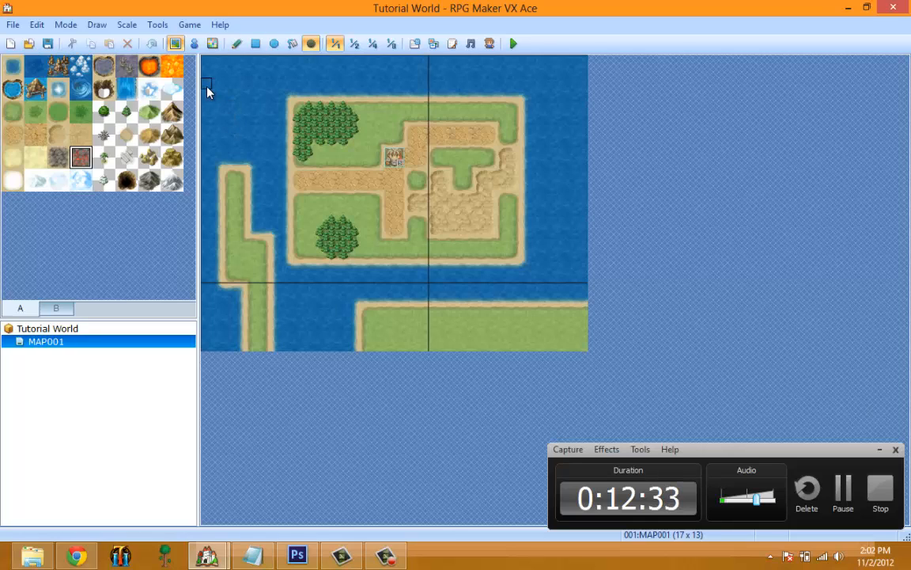
Try a shadow pen stroke on the water northwest of the main island and undo it.
drag(241, 106, 280, 147)
key(ctrl+z)
click(157, 24)
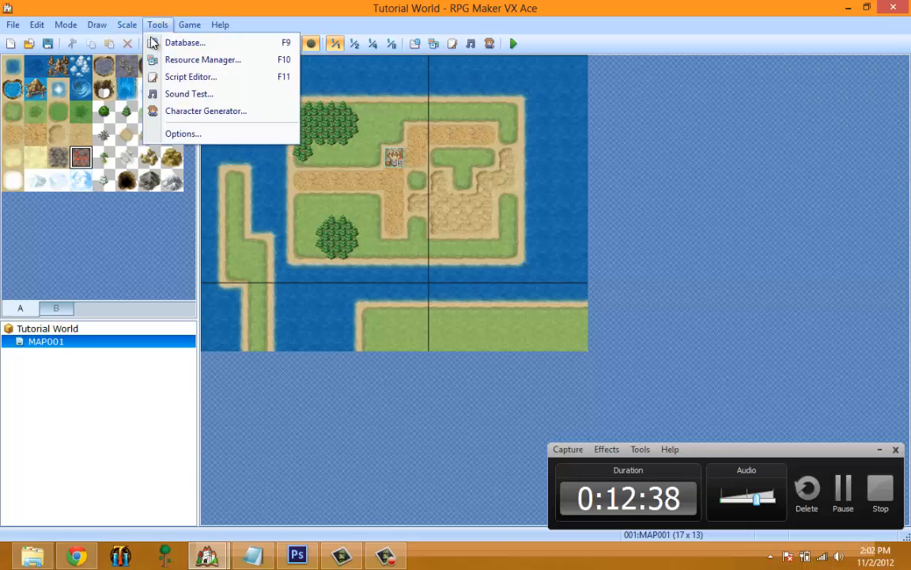
click(178, 40)
click(764, 19)
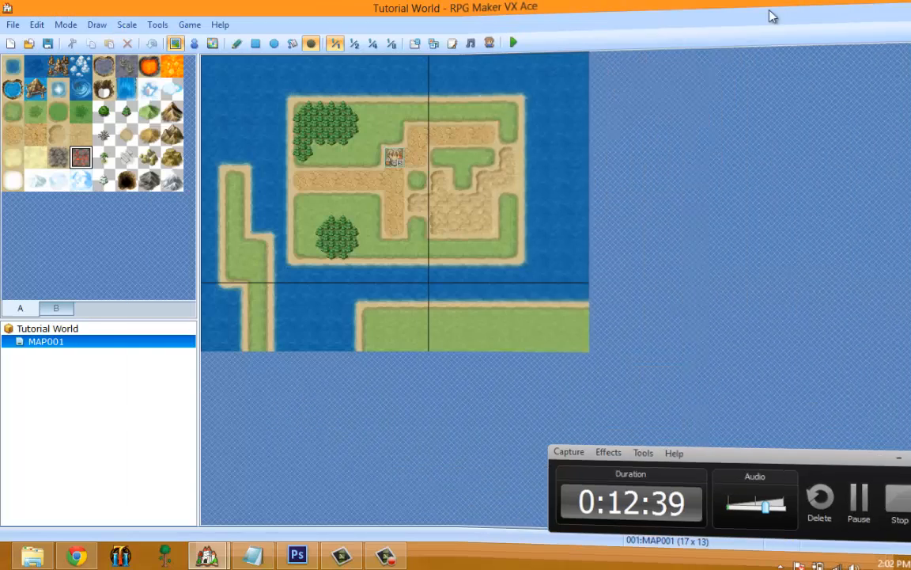